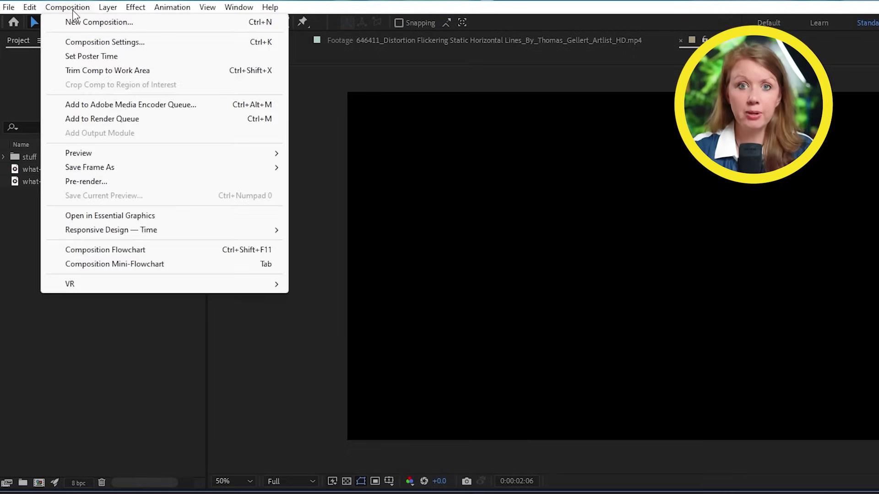
Step: Create the DEMO composition, add the music track, and reveal and play its waveform
left_click(84, 21)
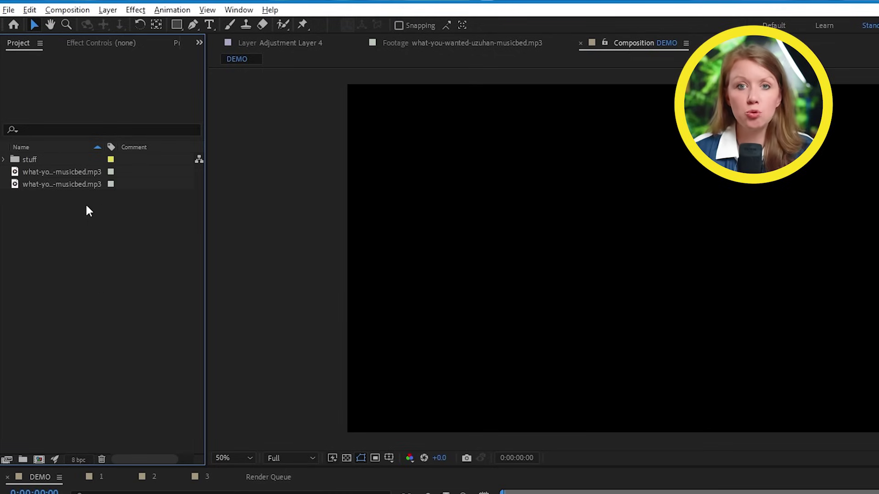
left_click_drag(67, 187, 137, 361)
key("l")
key("l")
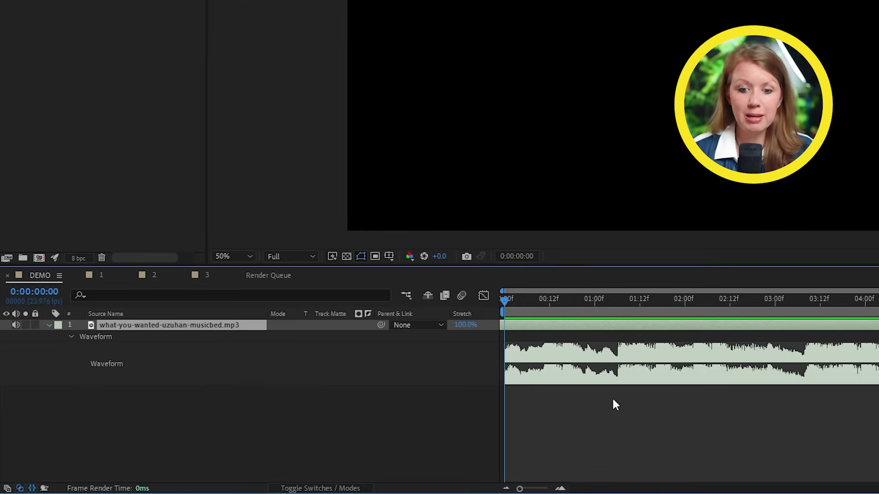
key("KP_Decimal")
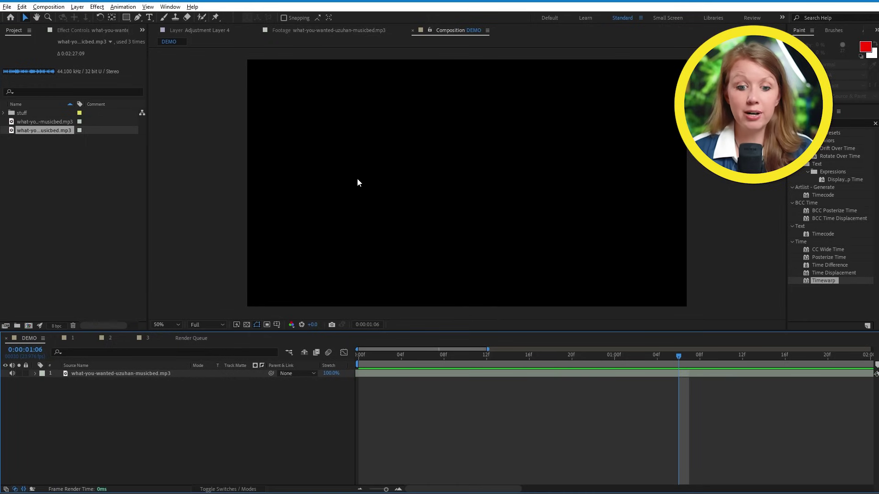
Step: Add an 'IS IT EVERYTHING' text layer, shift it right and down, and trim it to one second
key("ctrl+t")
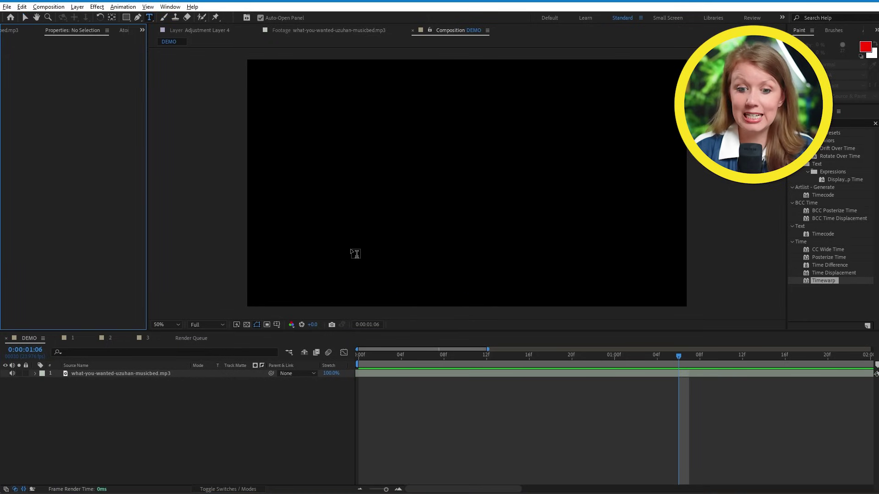
left_click(341, 268)
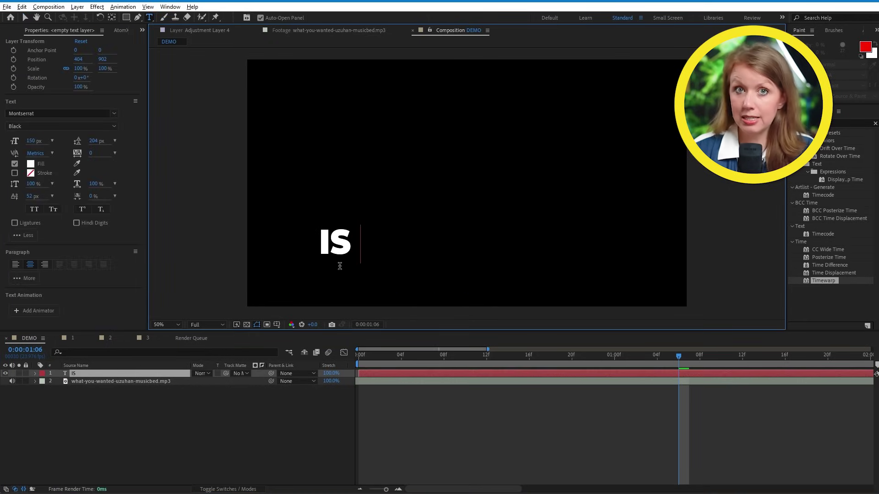
type("IS IT EVERYTHING")
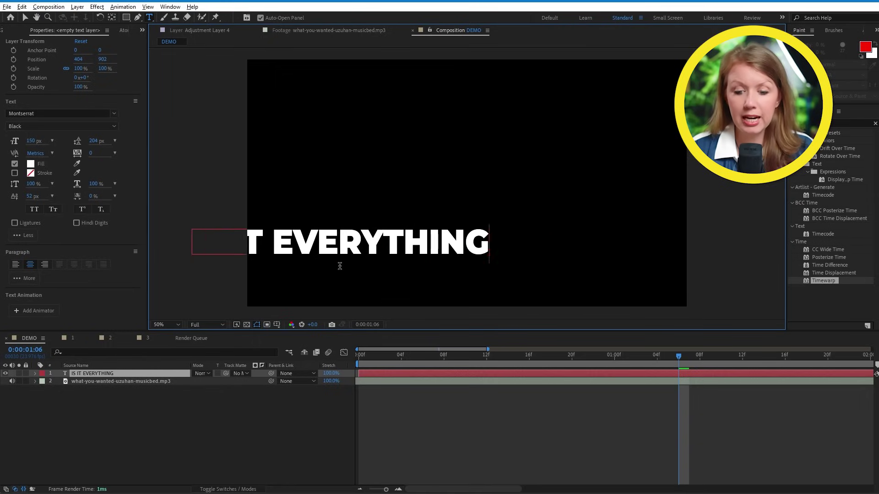
key("Escape")
key("v")
left_click_drag(399, 244, 517, 271)
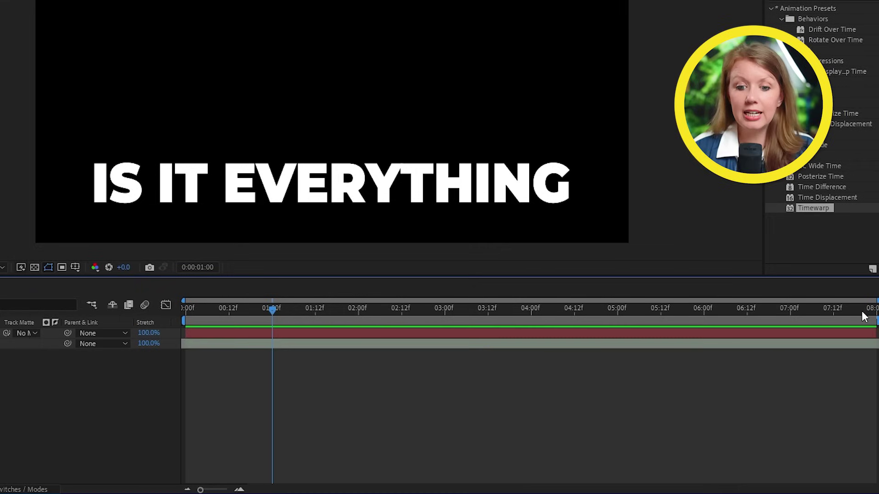
left_click_drag(874, 332, 513, 357)
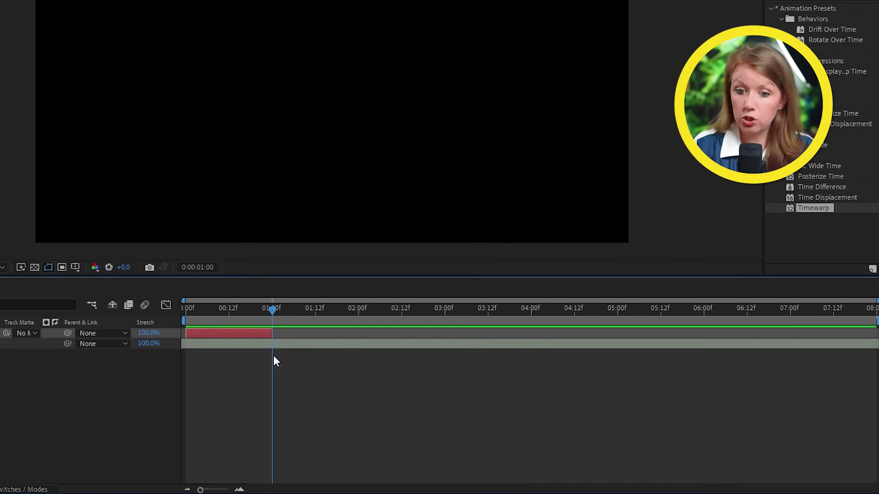
Step: Duplicate the text layer, offset the copy after the first, and retype it as 'YOU WANTED?'
key("ctrl+d")
left_click_drag(245, 328, 298, 333)
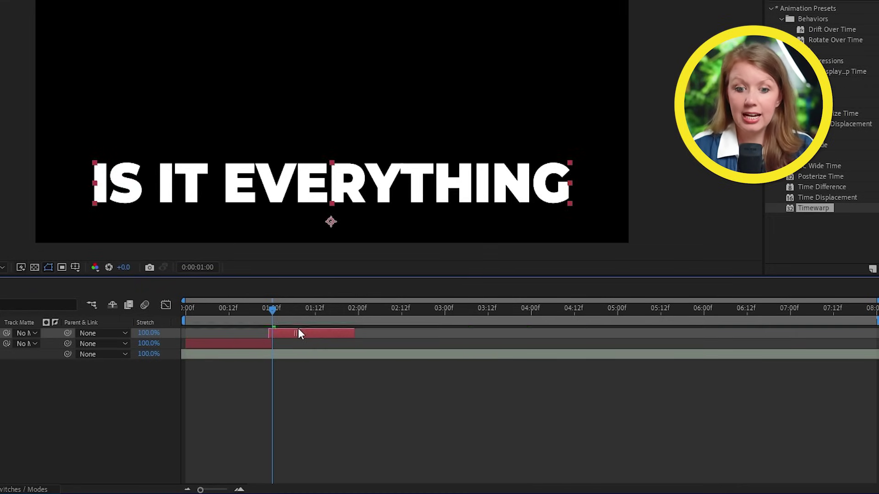
left_click(330, 191)
type("YOU WANTED")
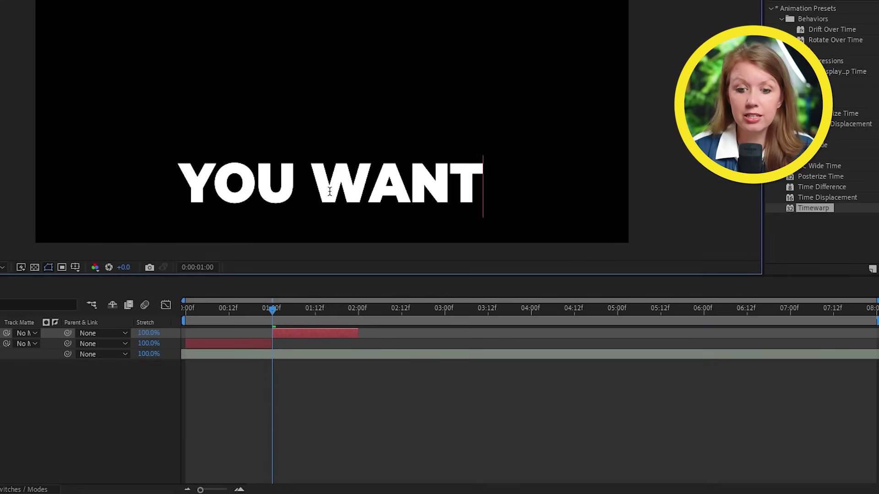
type("? 2")
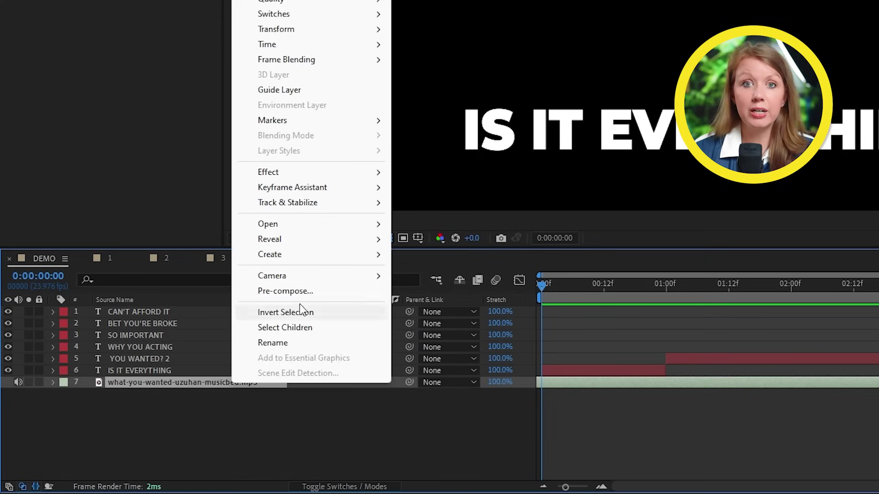
Step: Bring up Keyframe Assistant > Convert Audio to Keyframes for the music layer
mouse_move(343, 188)
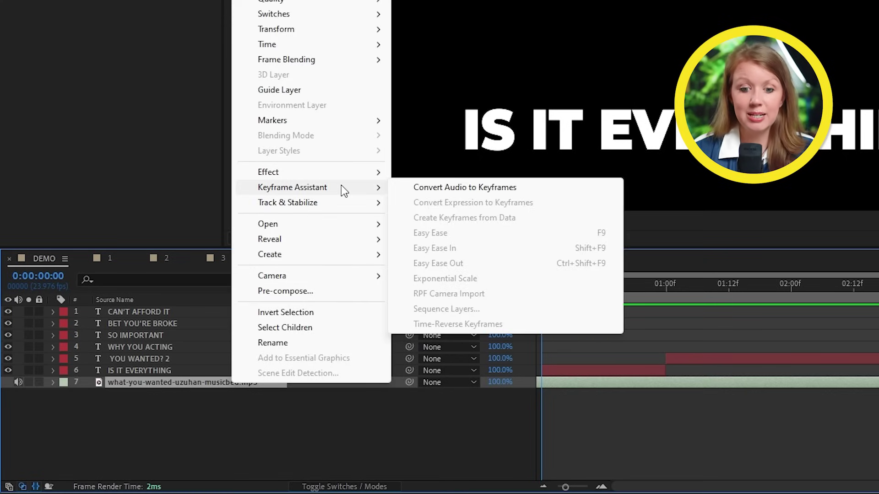
Step: Convert the music to keyframes and delete the Left and Right Channel effects from Audio Amplitude
left_click(452, 190)
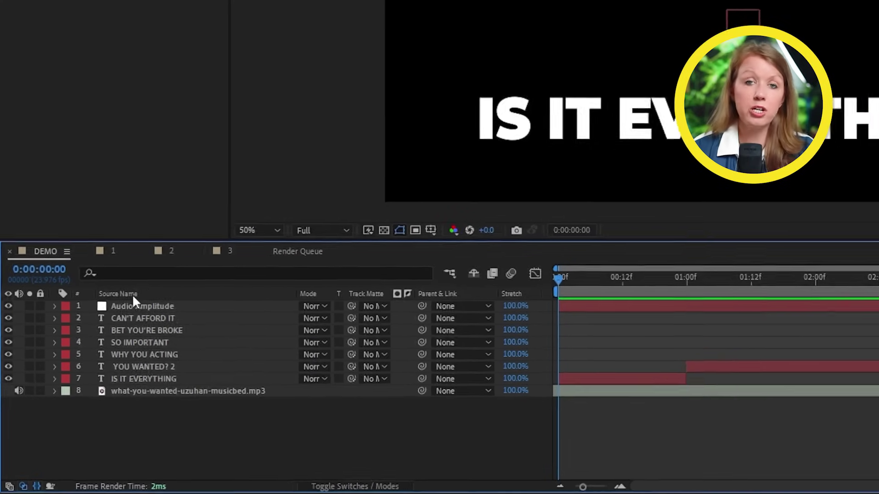
left_click(54, 306)
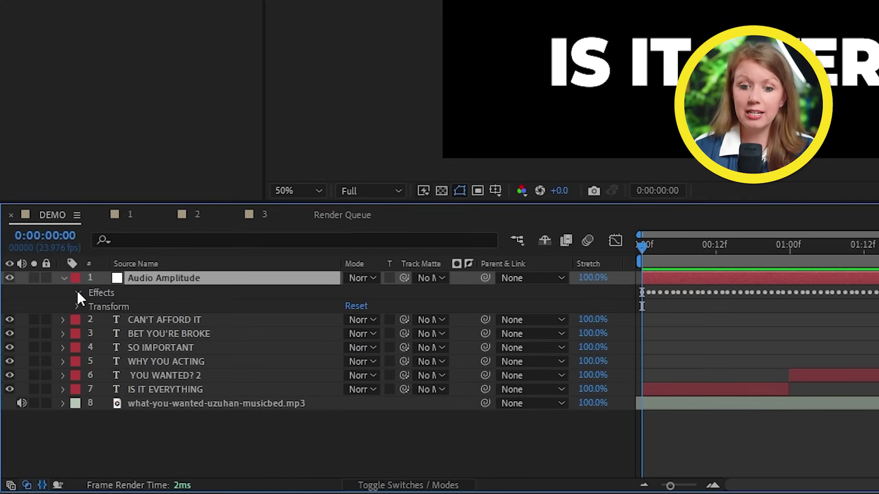
left_click(76, 292)
left_click(121, 306)
key("Delete")
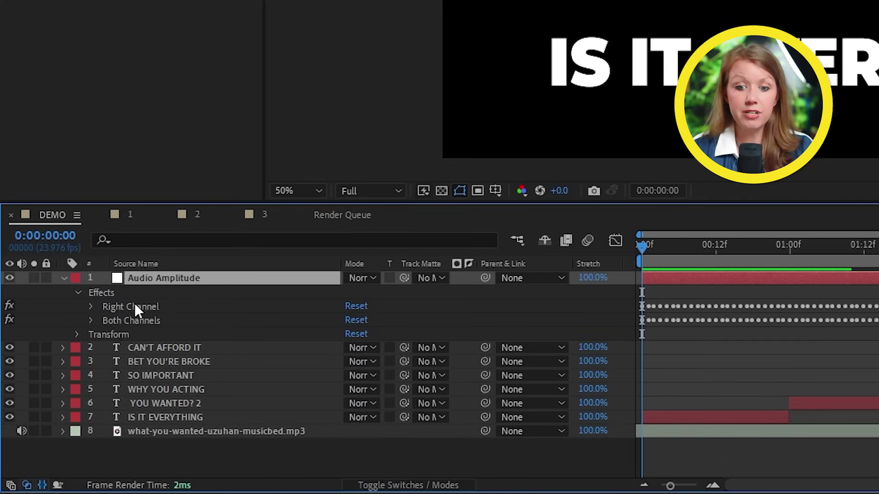
left_click(135, 305)
key("Delete")
Step: Show the Both Channels Slider keyframes in the Graph Editor and play back against the music
left_click(91, 306)
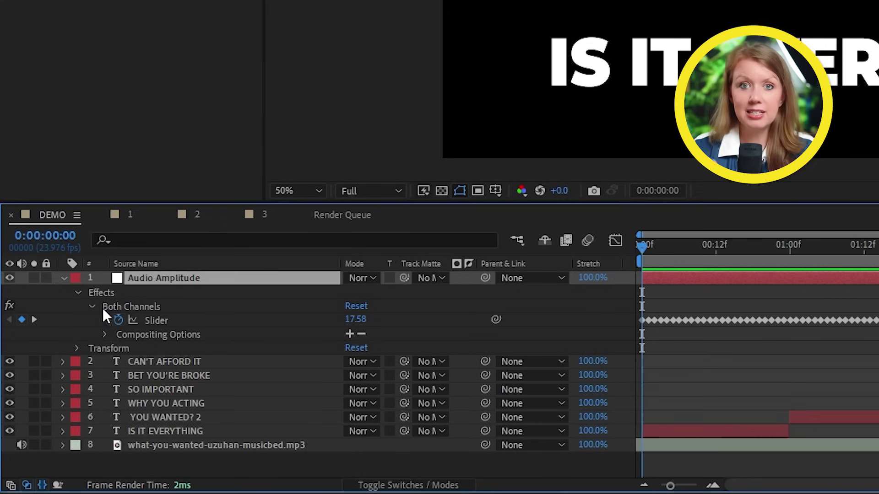
left_click(156, 320)
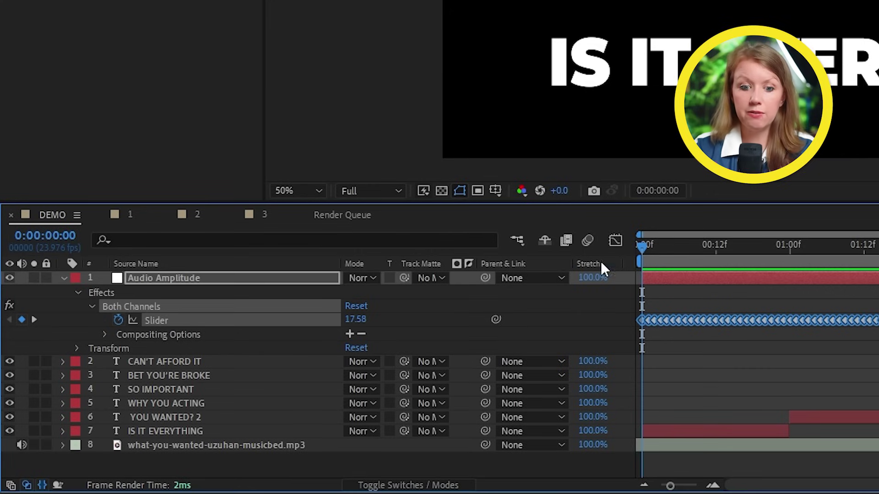
left_click(619, 244)
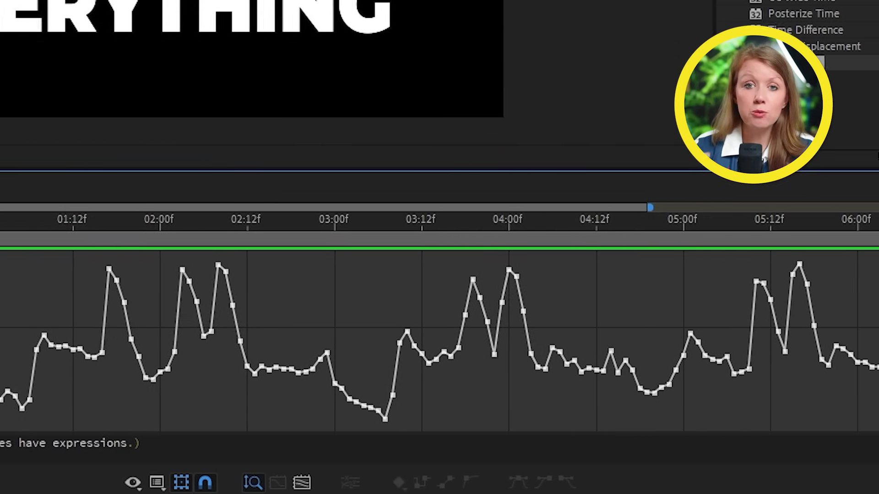
key("space")
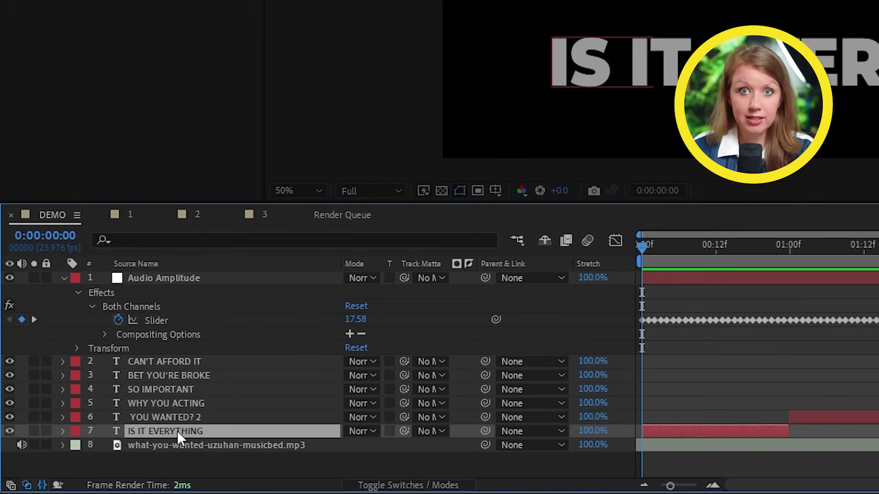
Step: Pick-whip the Scale of IS IT EVERYTHING and YOU WANTED? 2 to the audio Slider, then preview
left_click(175, 426)
key("s")
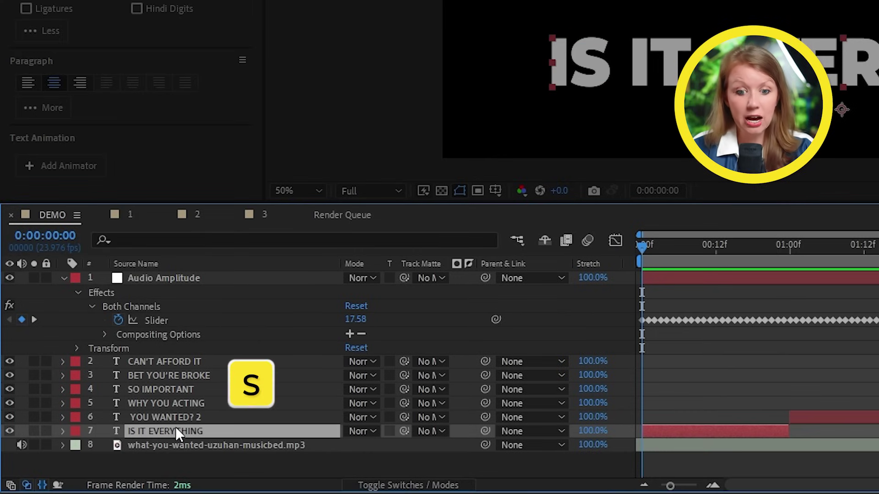
left_click_drag(496, 445, 171, 321)
left_click(170, 416)
key("s")
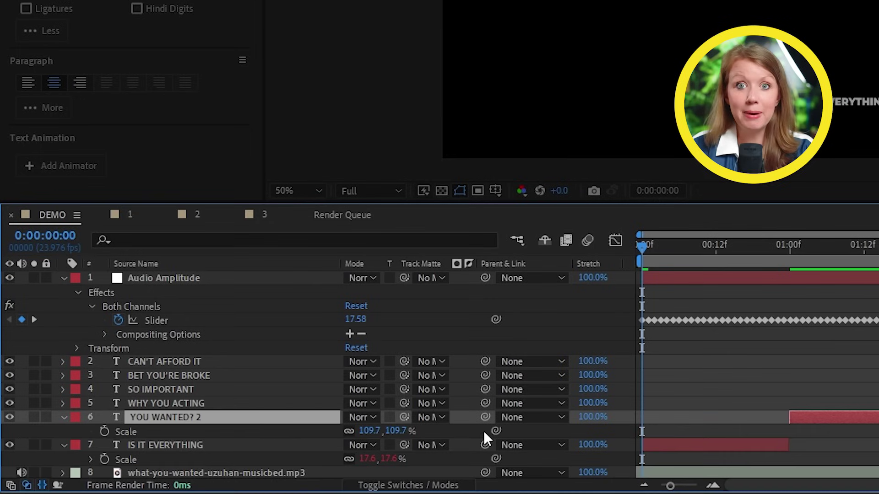
left_click_drag(496, 431, 160, 315)
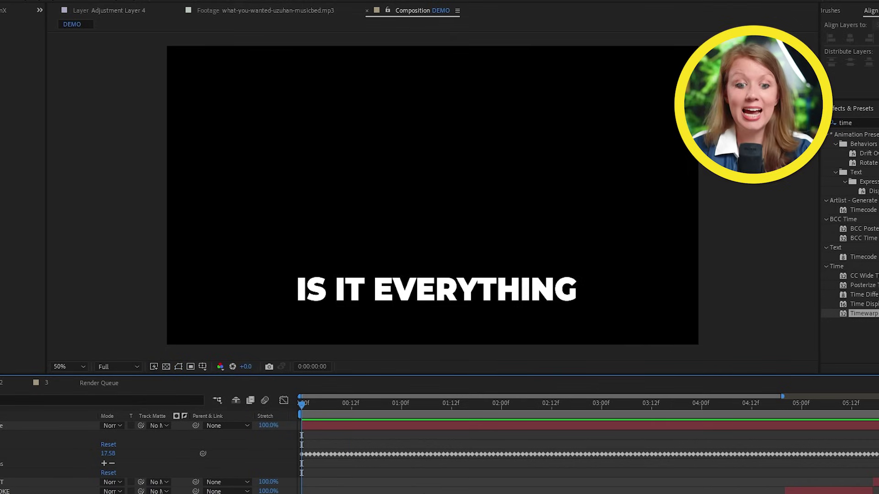
key("space")
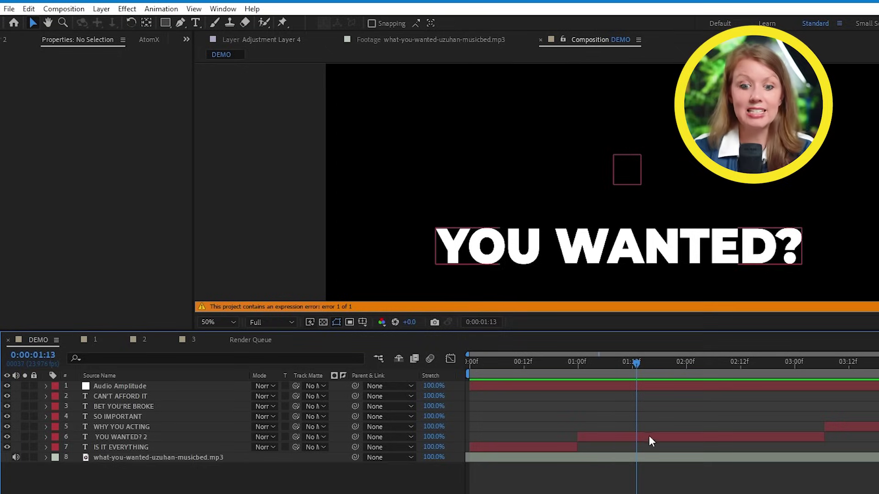
left_click(648, 439)
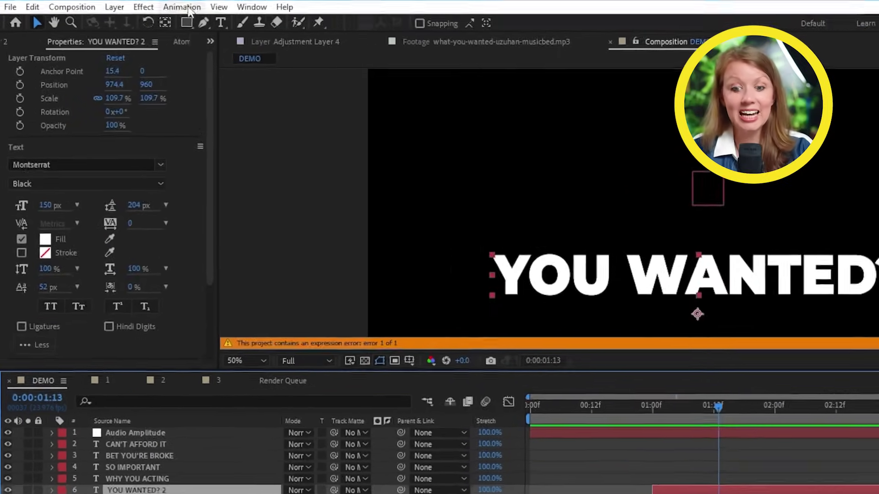
Step: Add a Range Selector animator to YOU WANTED? 2, starting the range before WANTED
left_click(161, 9)
mouse_move(229, 203)
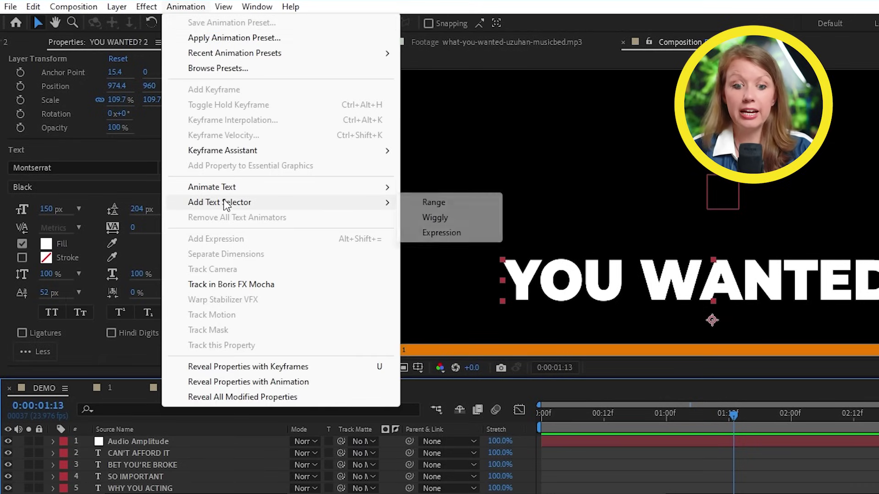
left_click(448, 206)
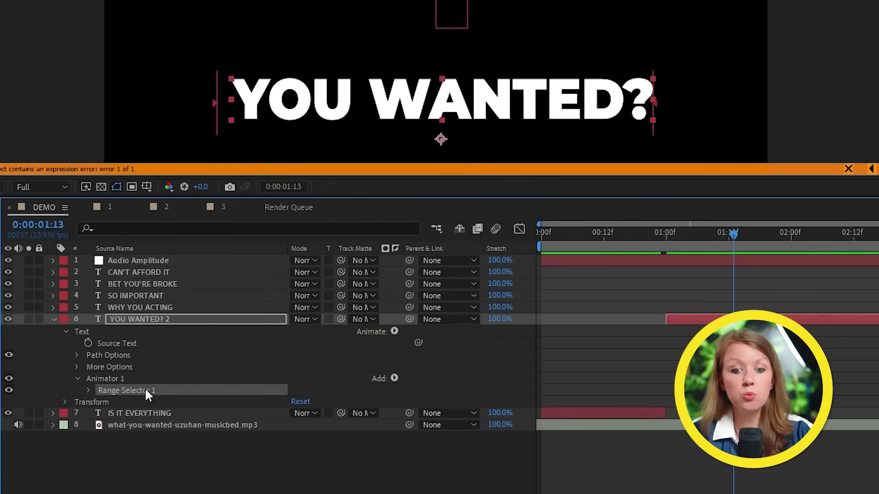
left_click_drag(217, 100, 353, 111)
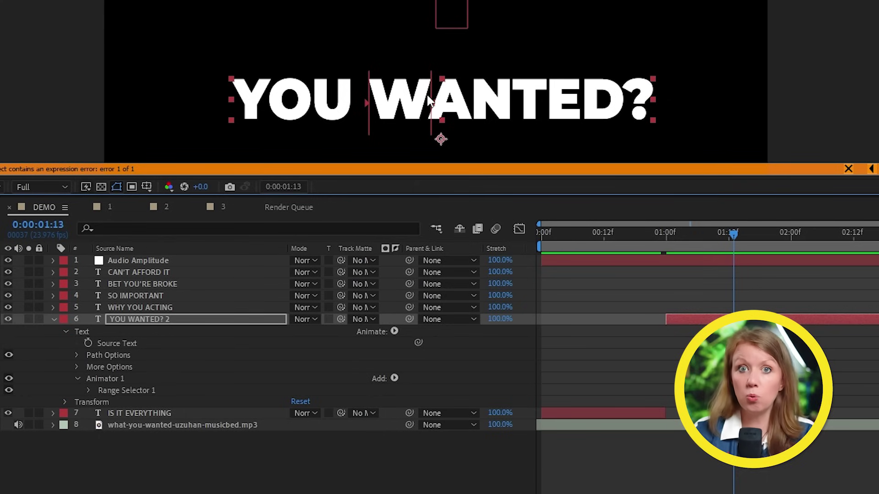
Step: Add a Position property to Animator 1 and link it to the Audio Amplitude Slider
left_click(394, 378)
mouse_move(428, 387)
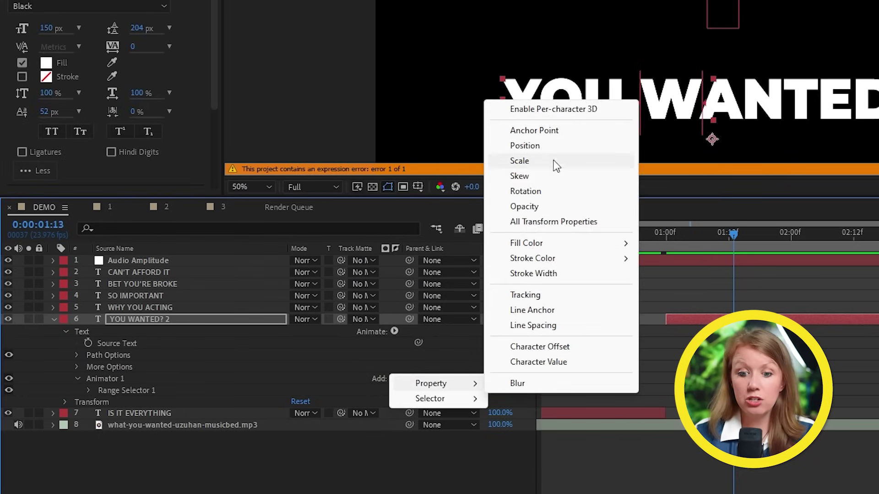
left_click(525, 146)
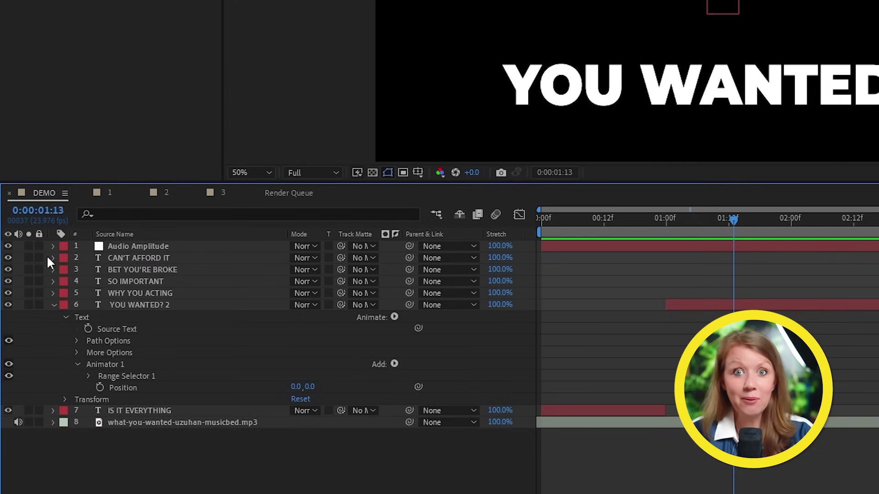
left_click(53, 260)
left_click(142, 284)
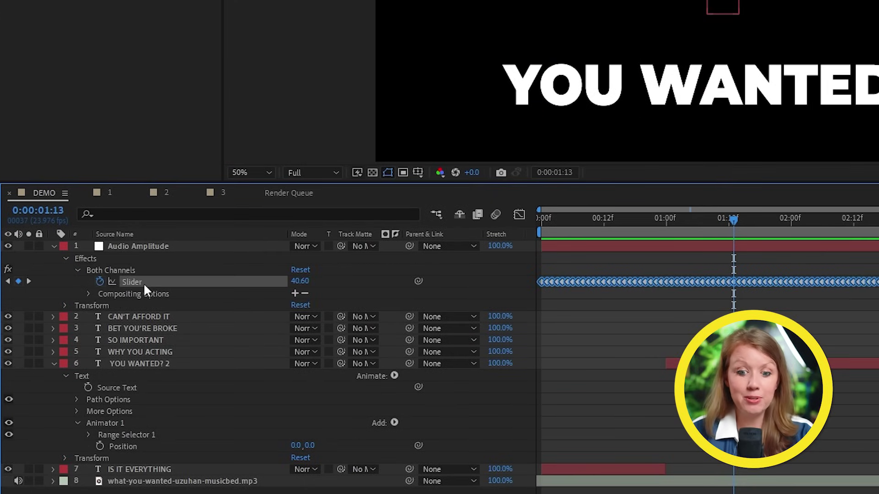
left_click_drag(418, 446, 147, 281)
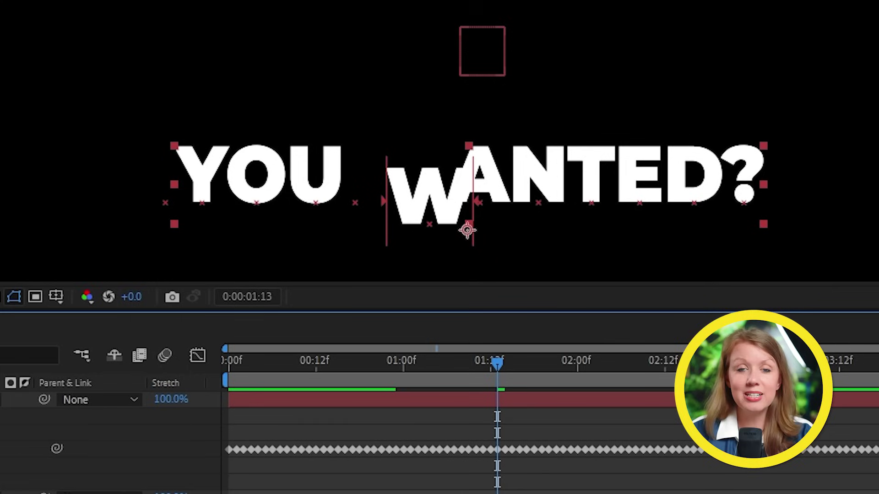
Step: Preview from just after one second to watch the W bounce with the music
left_click(408, 363)
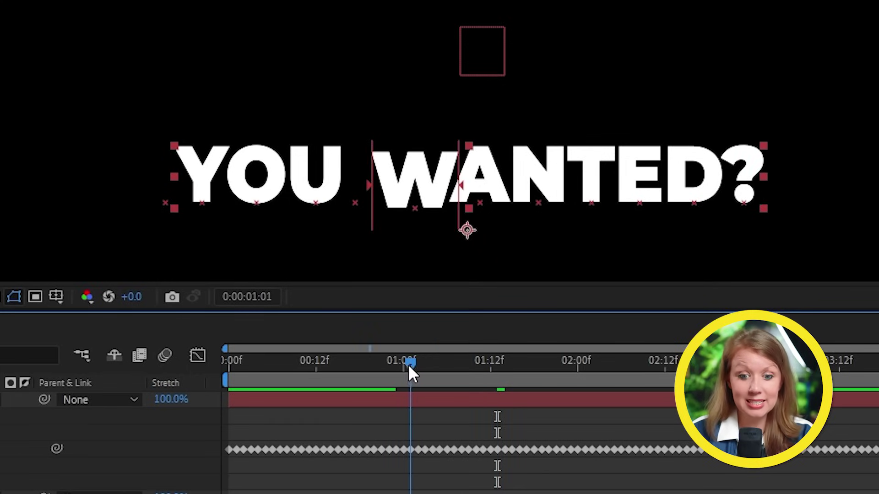
key("F2")
key("space")
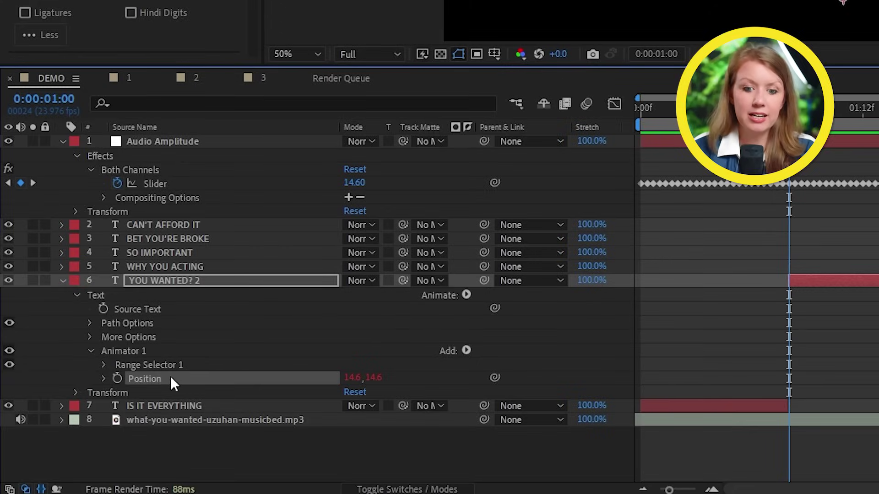
Step: Reveal the W's Position expression and preview the animation
left_click(170, 376)
left_click(103, 379)
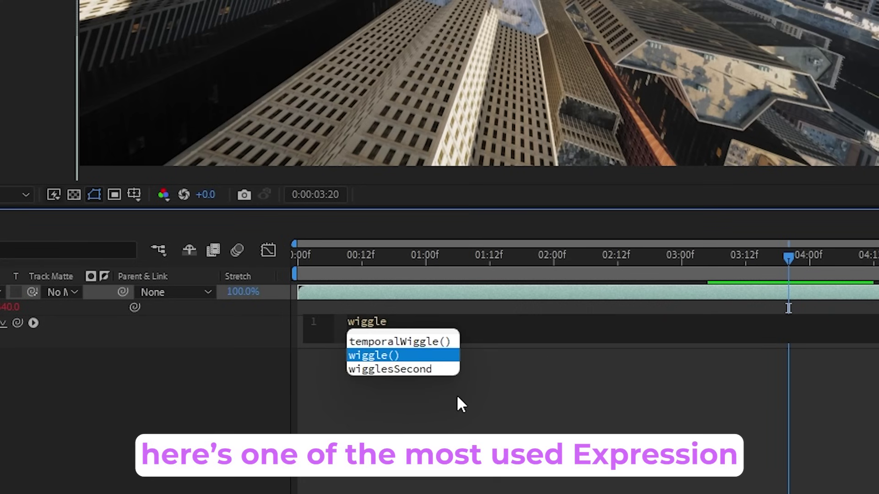
left_click(458, 397)
key("space")
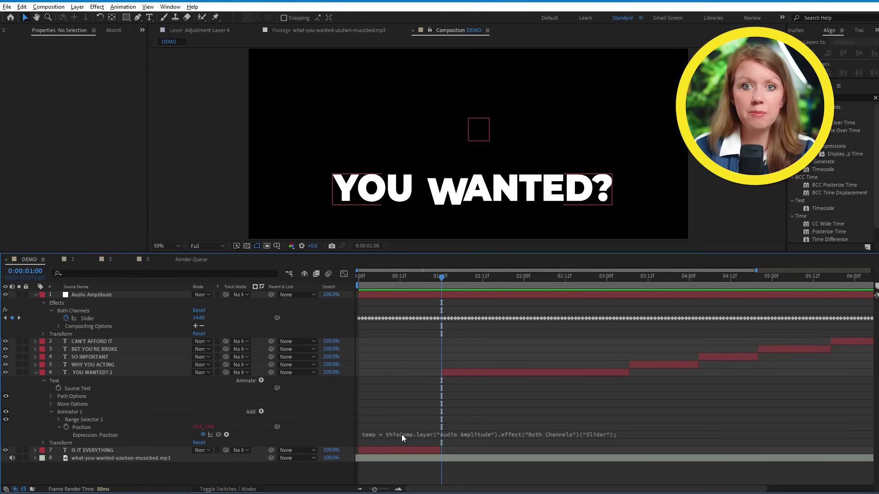
Step: Change the Position expression's second line to [0, -temp] so the W only rises
left_click(402, 438)
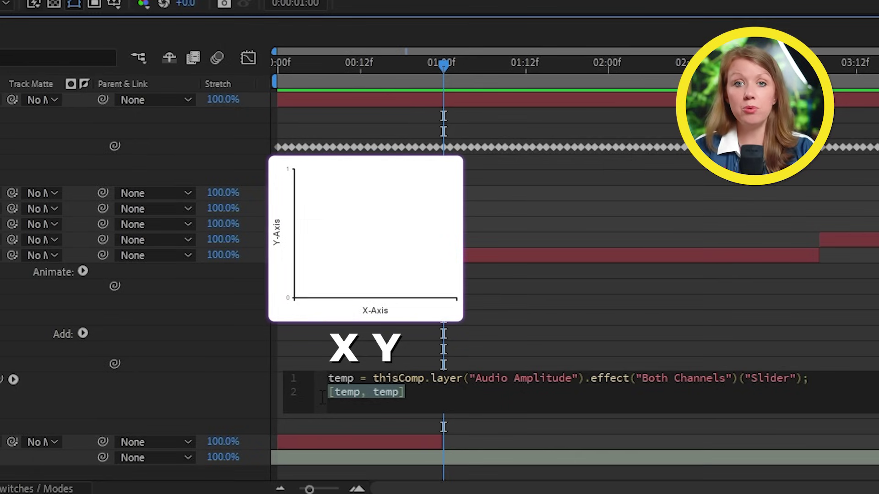
key("Right")
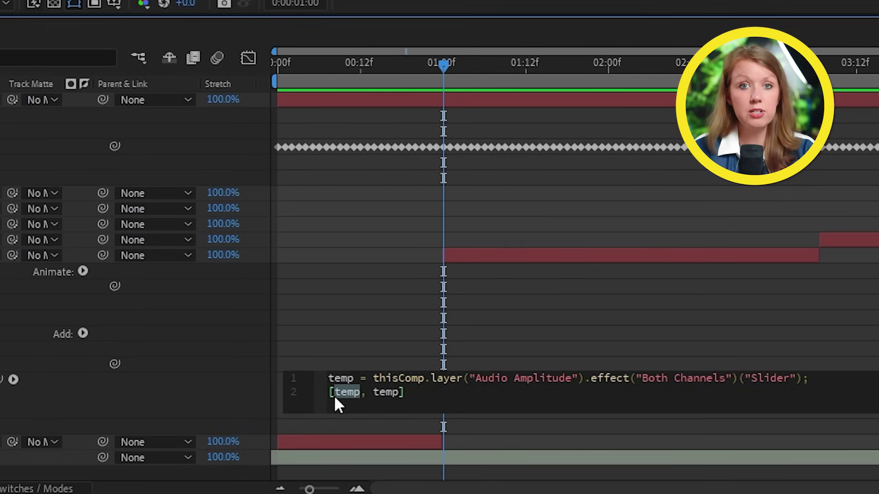
type("0")
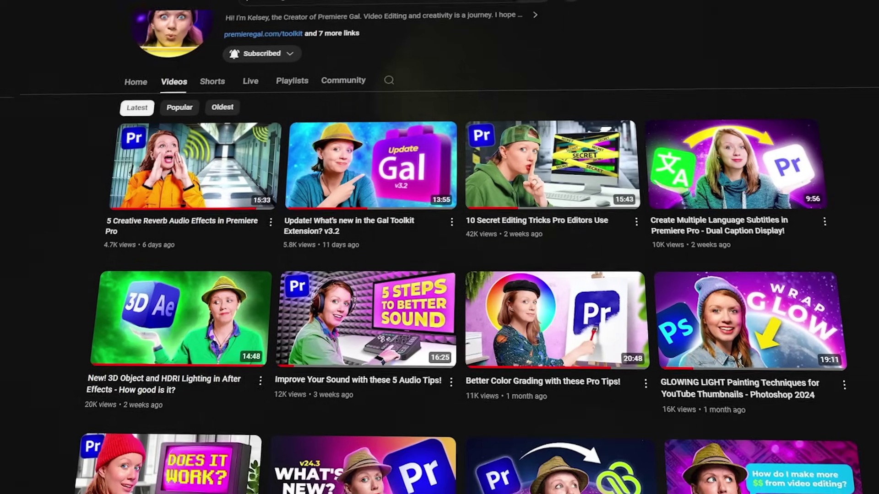
Step: Scroll down the channel's Videos page to browse later uploads
scroll(439, 274, "down", 3)
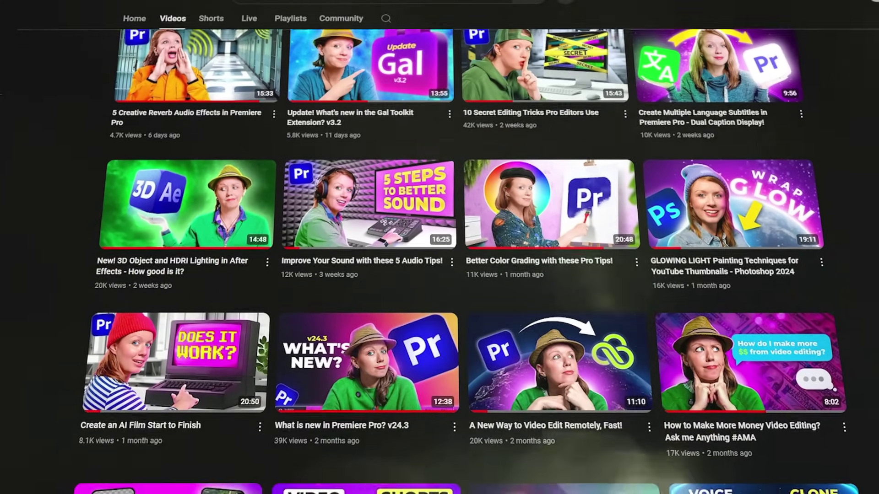
scroll(439, 275, "down", 4)
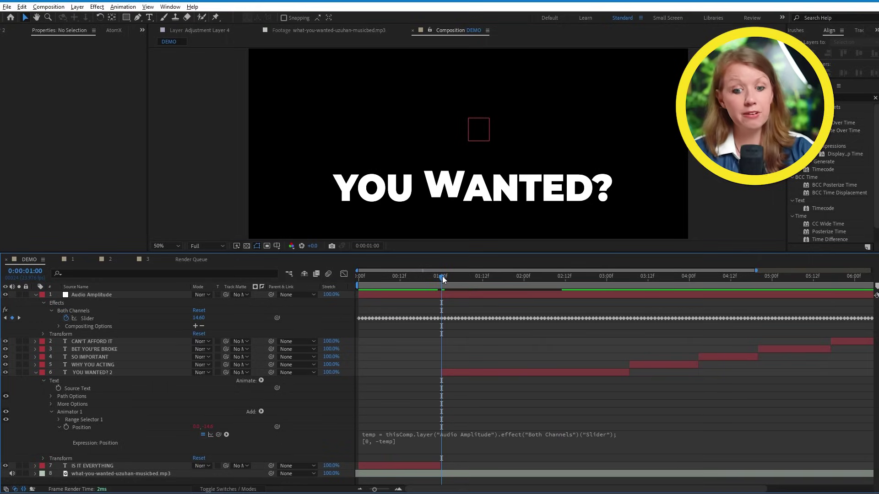
Step: Preview the W rising, scrub to about two seconds, and graph the Audio Amplitude Slider
key("space")
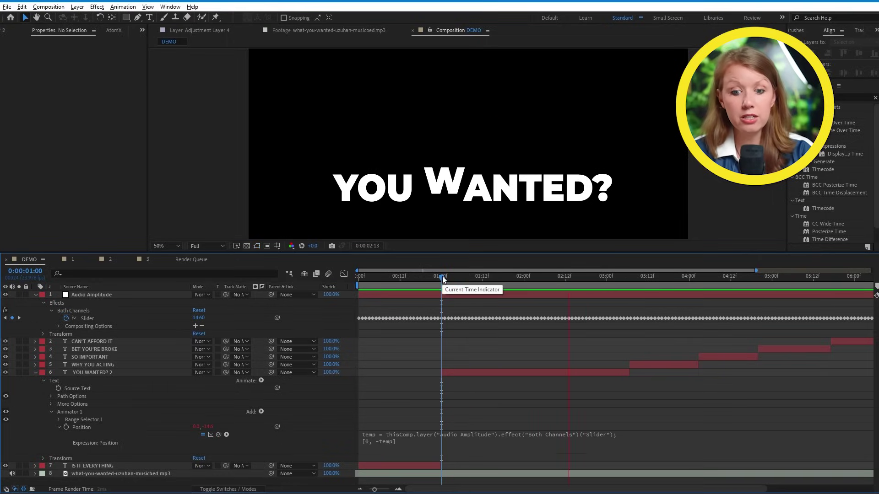
key("space")
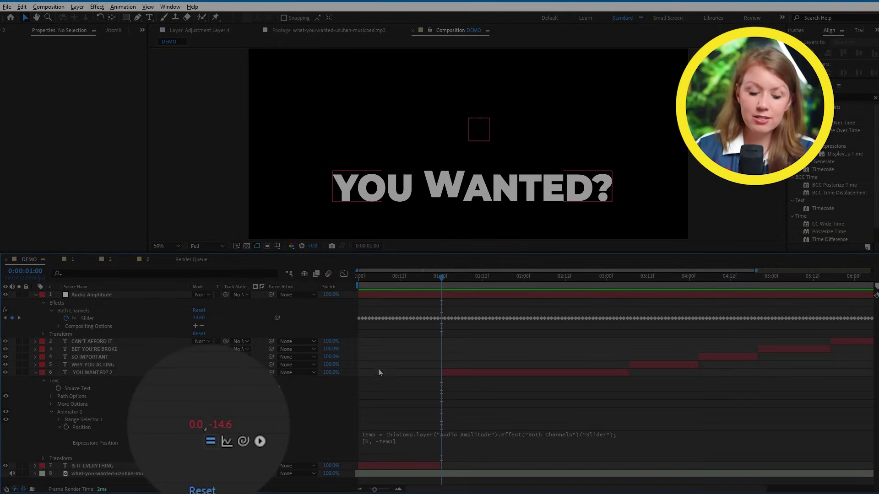
left_click_drag(447, 277, 548, 292)
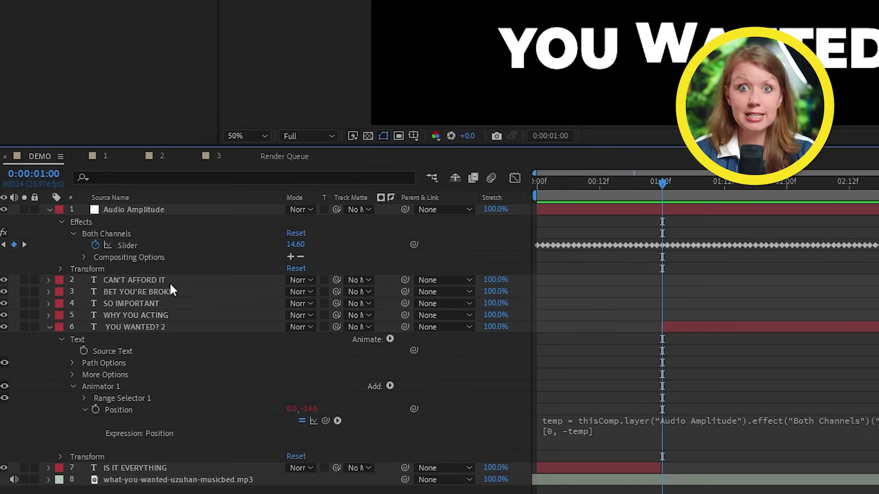
left_click(91, 319)
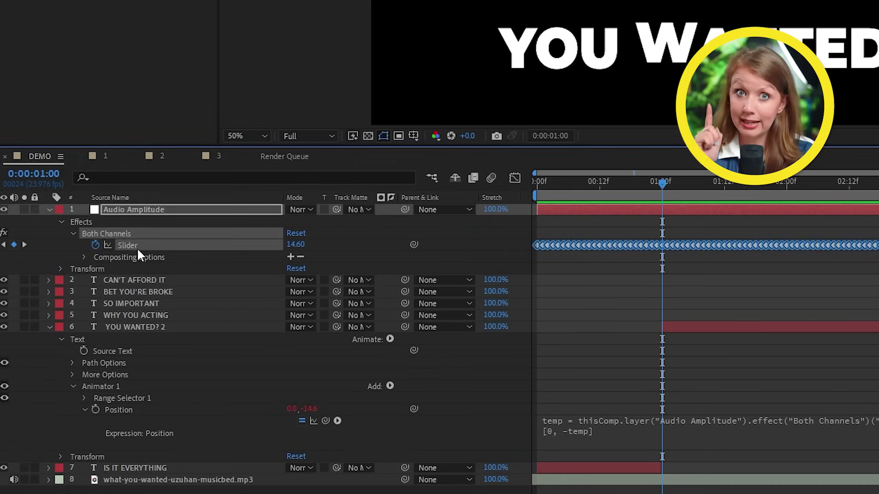
left_click(514, 178)
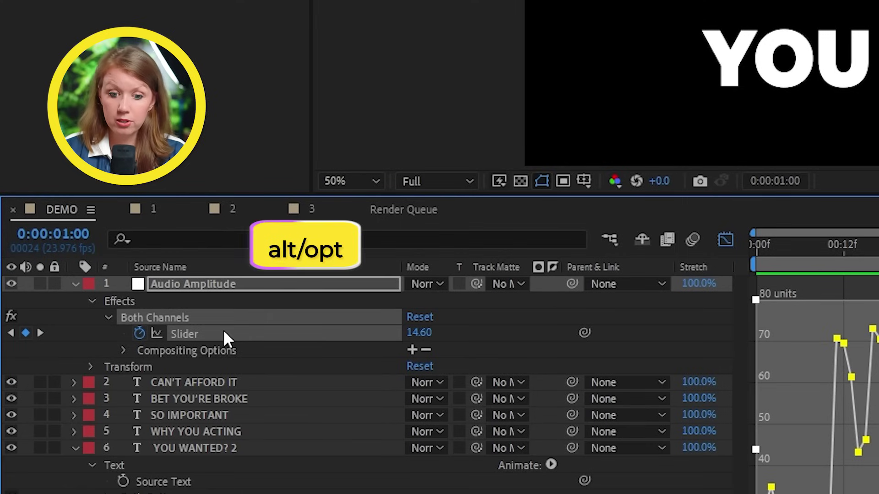
Step: Add an expression to the audio Slider and keep its expression text visible below the graph
left_click(140, 333, "alt")
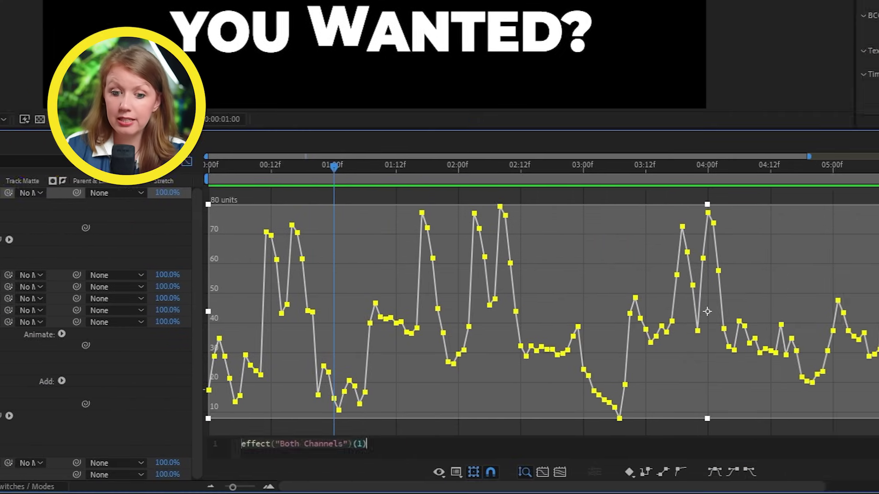
left_click(716, 450)
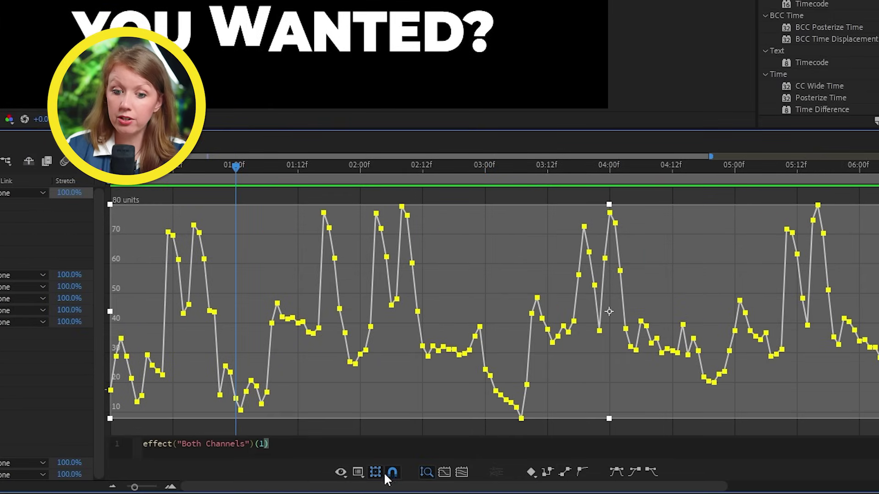
left_click(360, 472)
left_click(393, 434)
left_click(356, 473)
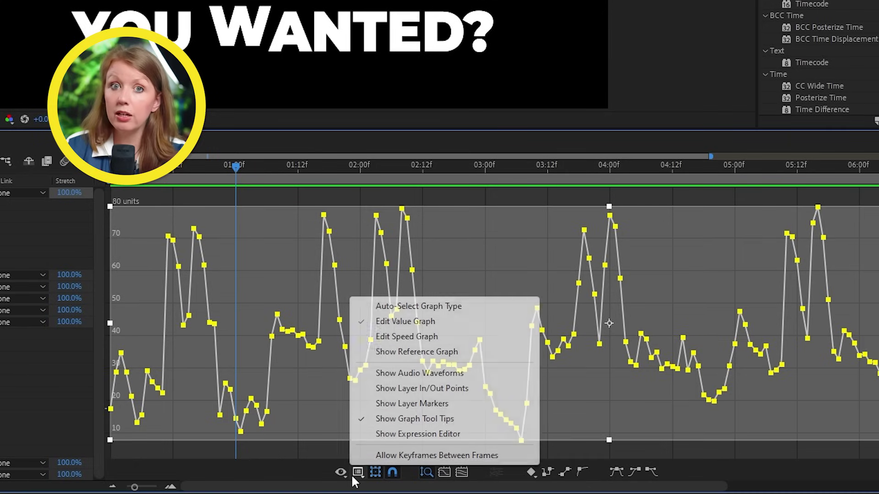
left_click(393, 434)
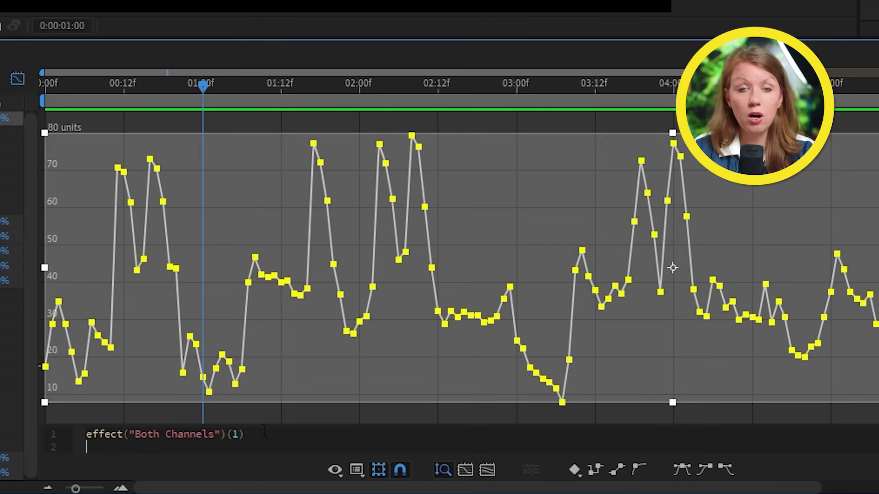
Step: Enter linear(value,30,60,0,25) on line 2 of the Slider expression
type("linear")
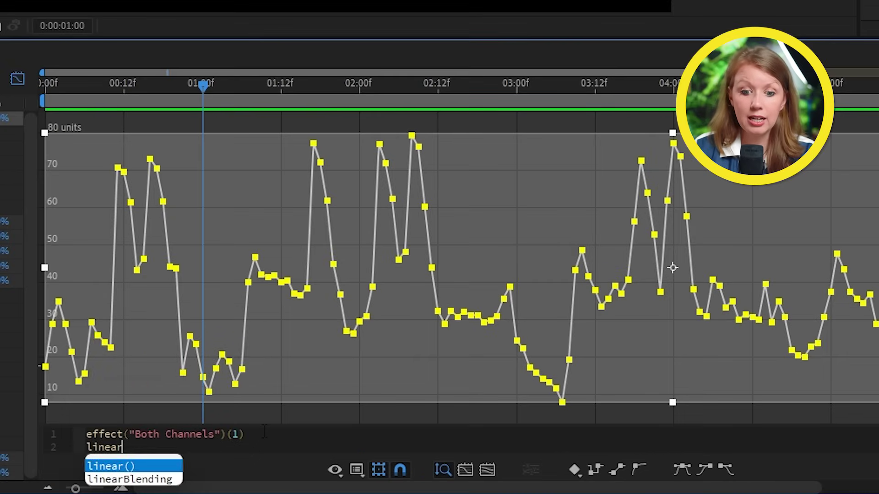
key("Return")
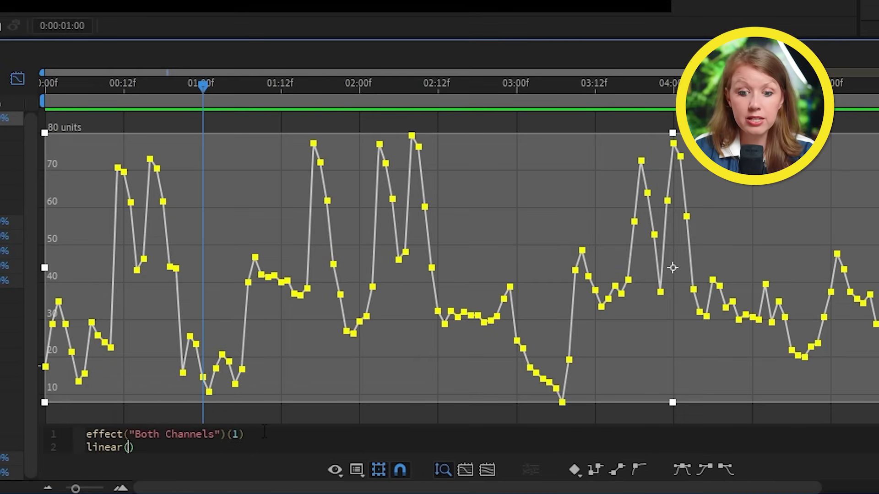
type("value,30,6")
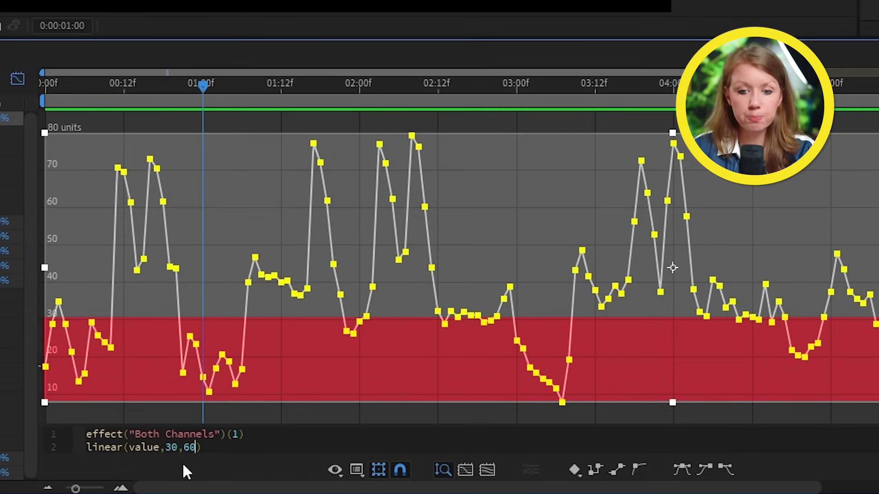
type("0")
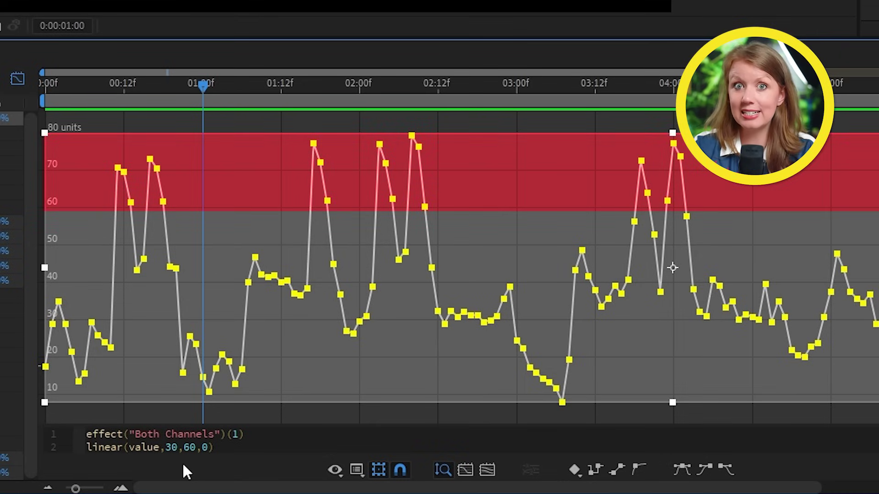
type(",25")
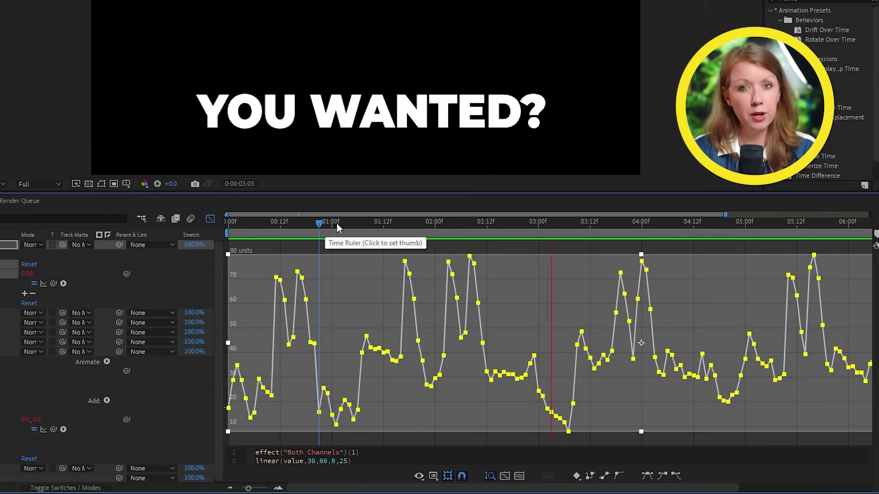
Step: Preview the remapped W animation from just past one second and again from around 01:06
left_click(336, 223)
key("space")
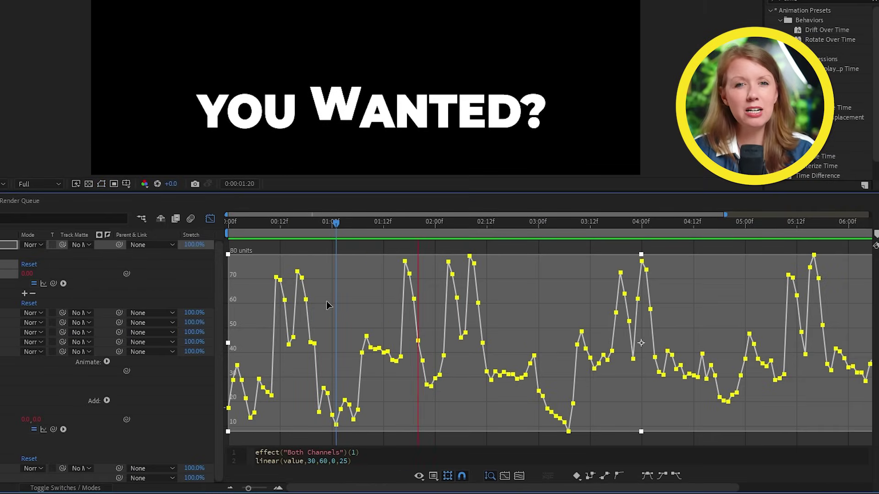
key("space")
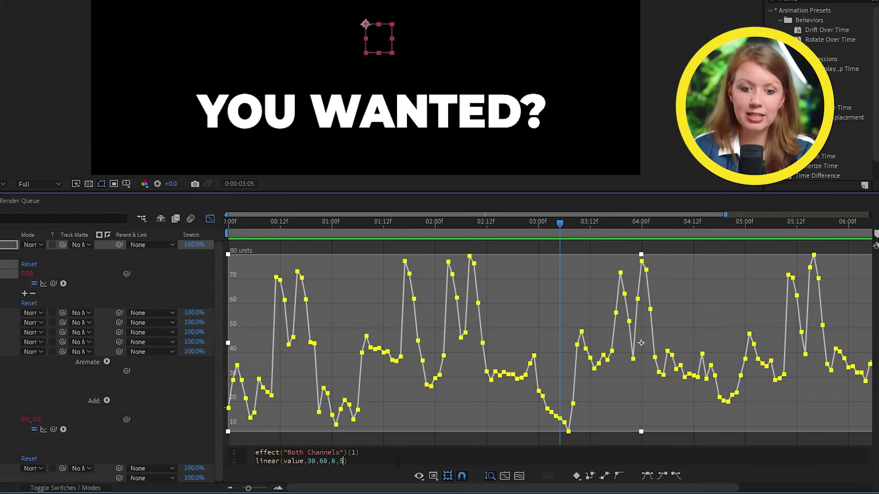
left_click(353, 224)
key("space")
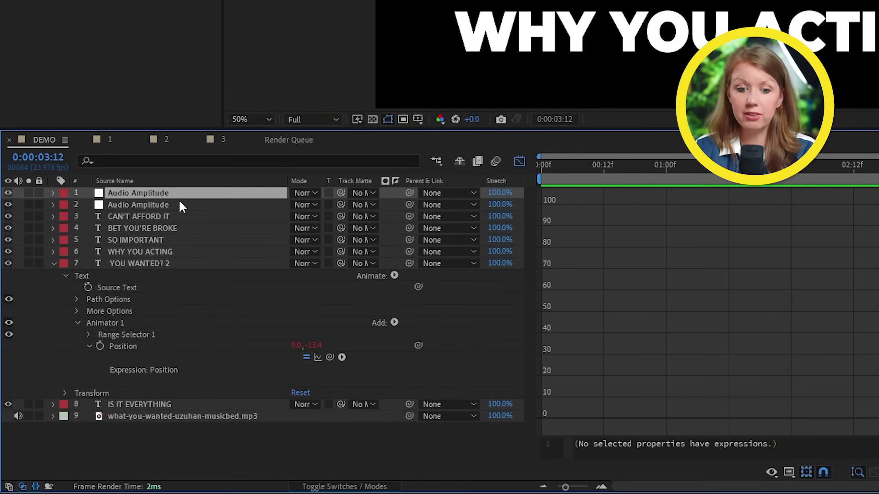
key("ctrl+d")
Step: Duplicate the Audio Amplitude layer as Audio Amplitude2 and reveal its Both Channels Slider
left_click(161, 205)
key("Return")
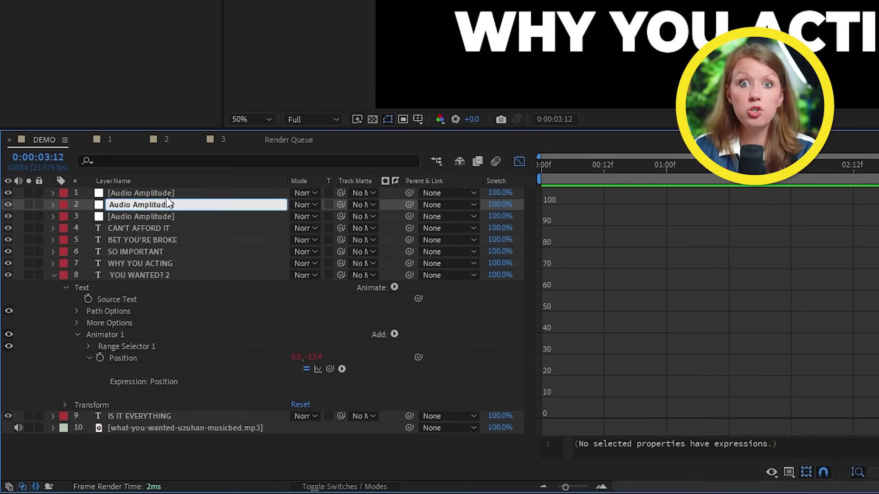
type("2")
left_click(169, 193)
key("Return")
key("Right")
type("3")
key("Return")
left_click(54, 204)
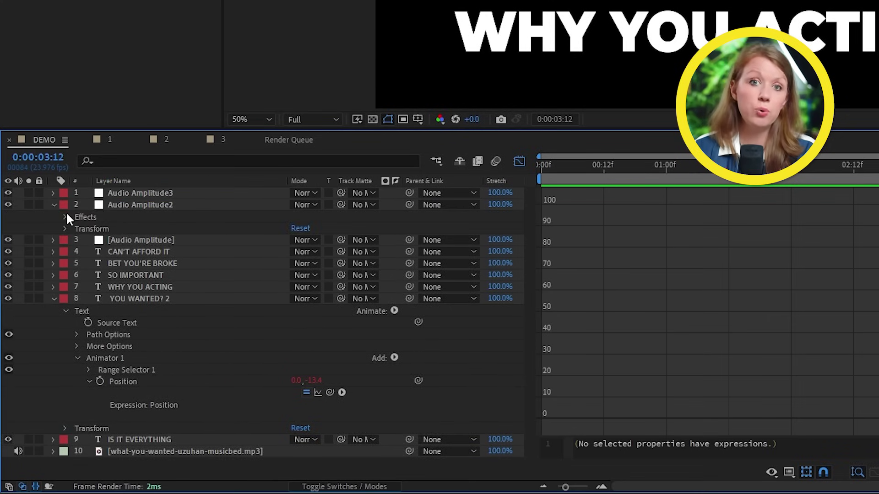
left_click(66, 217)
left_click(78, 228)
left_click(112, 240)
Step: Where YOU WANTED? appears, change the Slider expression to linear(value,40,70,0,45)
left_click(572, 167)
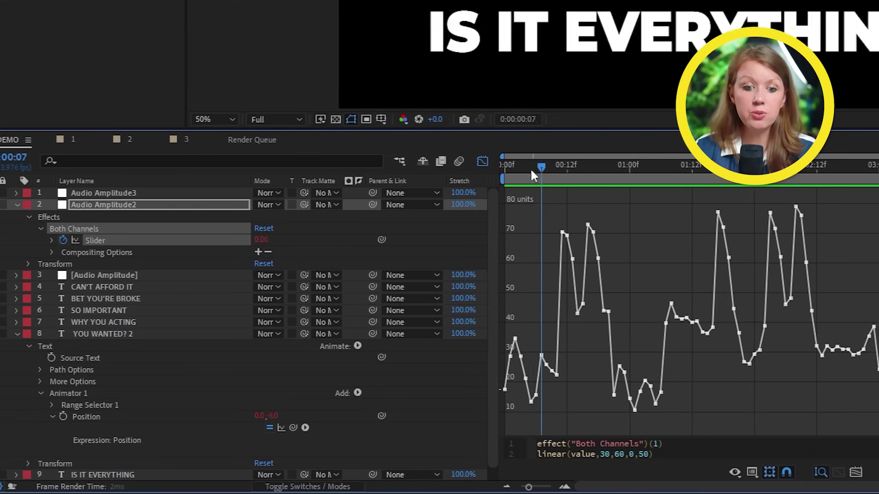
left_click_drag(531, 175, 650, 172)
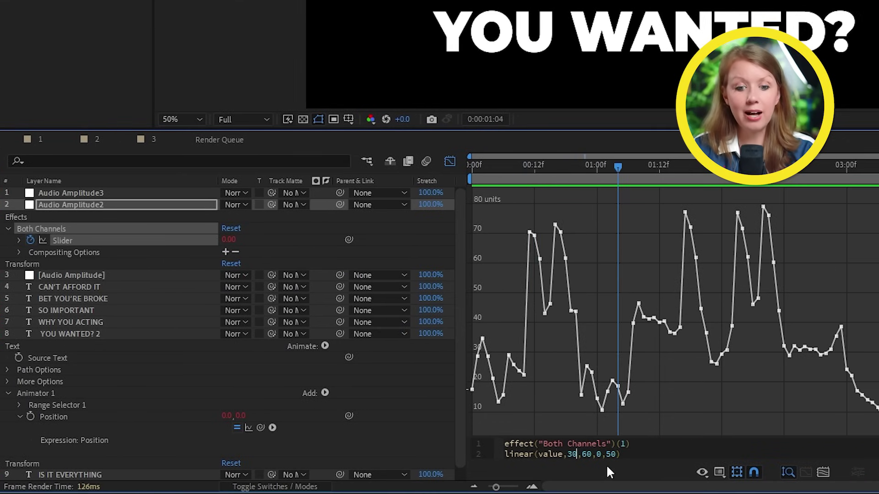
key("BackSpace")
type("4")
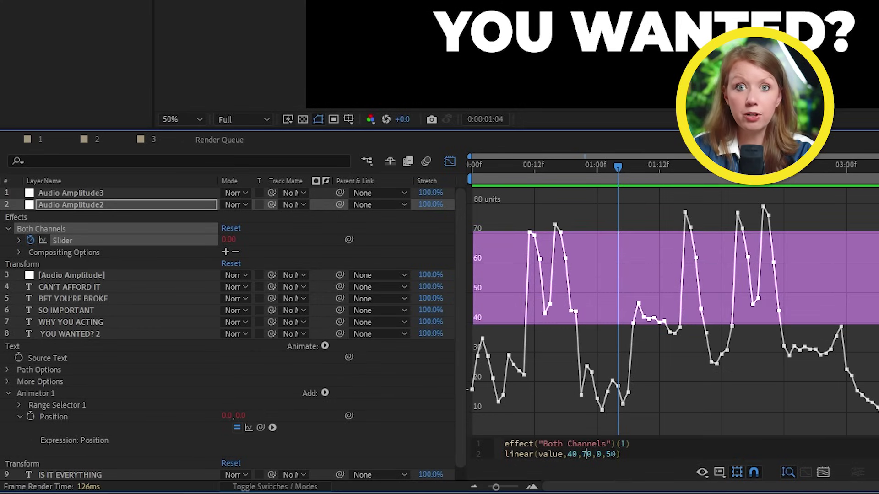
key("Right")
key("Right")
key("Right")
key("Right")
key("Right")
key("Right")
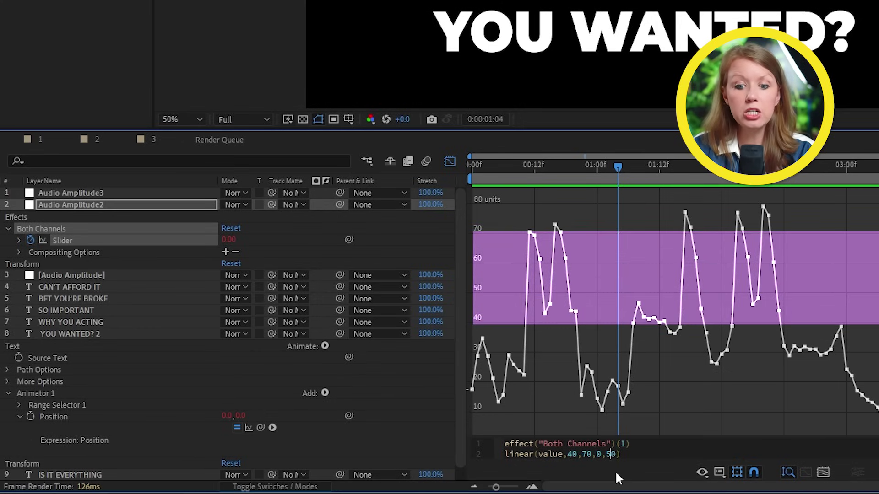
type("45")
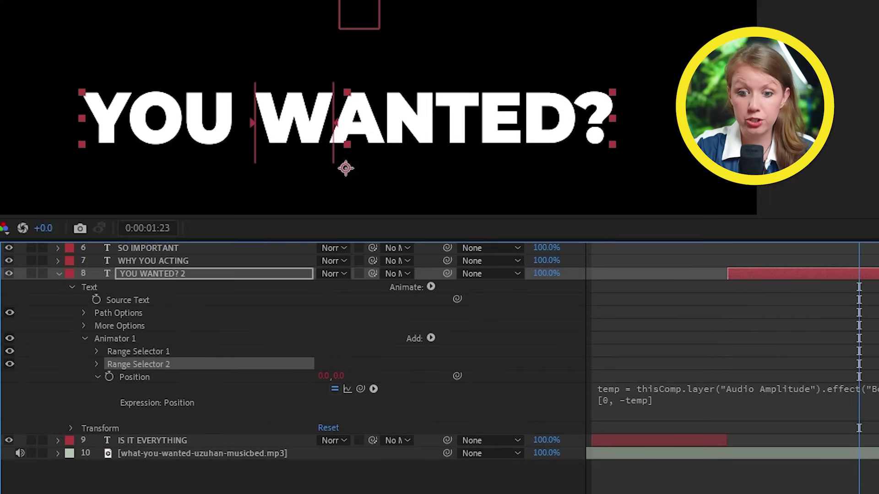
Step: Add an RGB Fill Color to Animator 1 and narrow its range so only Y is red
left_click_drag(337, 126, 422, 129)
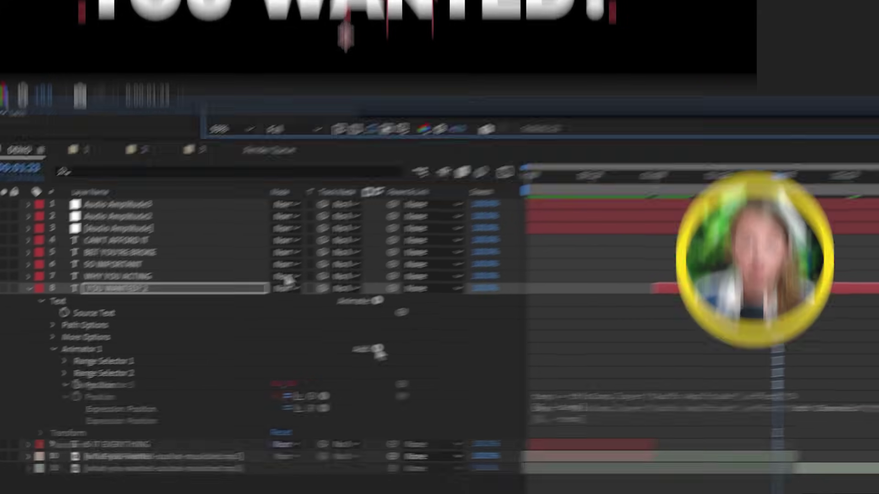
left_click(327, 357)
mouse_move(365, 362)
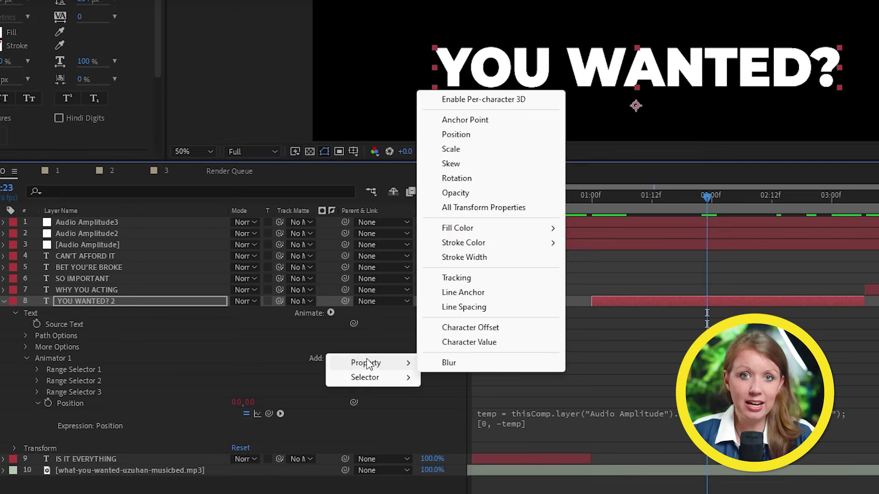
mouse_move(463, 228)
left_click(590, 227)
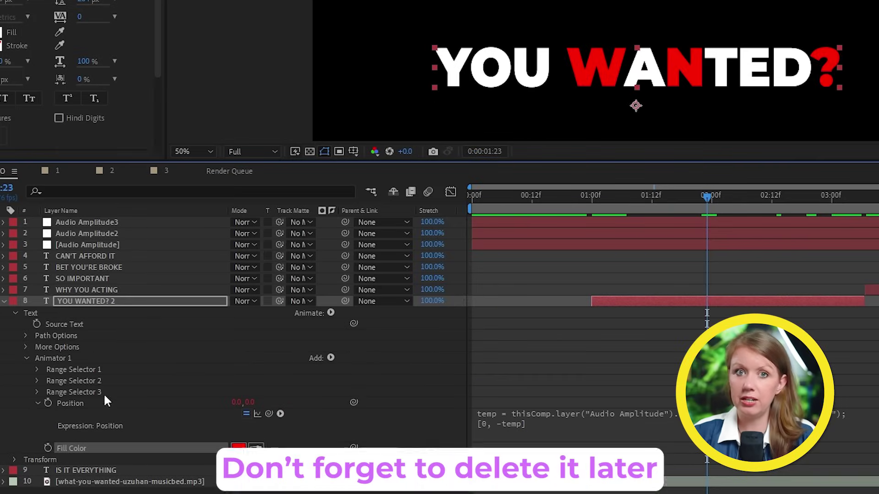
left_click_drag(810, 68, 434, 68)
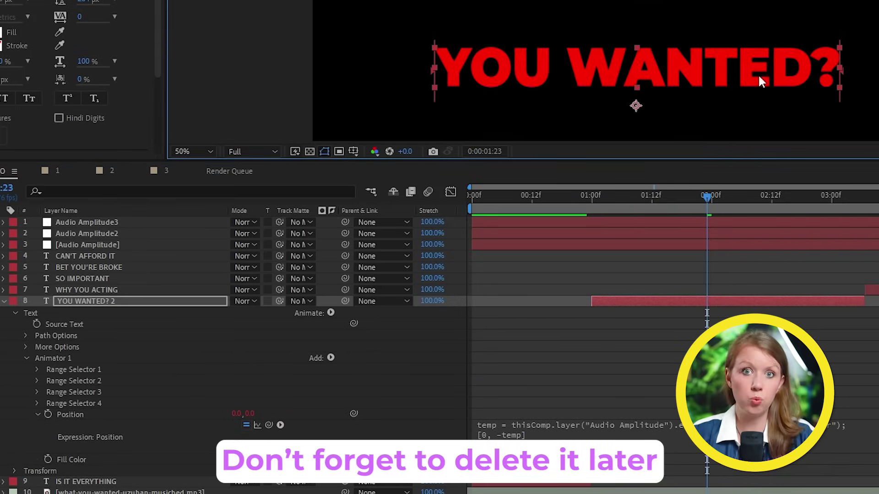
left_click_drag(838, 69, 478, 82)
Step: Duplicate the animator, set its fill to green 00FF00, and fit its range onto OU
left_click(69, 359)
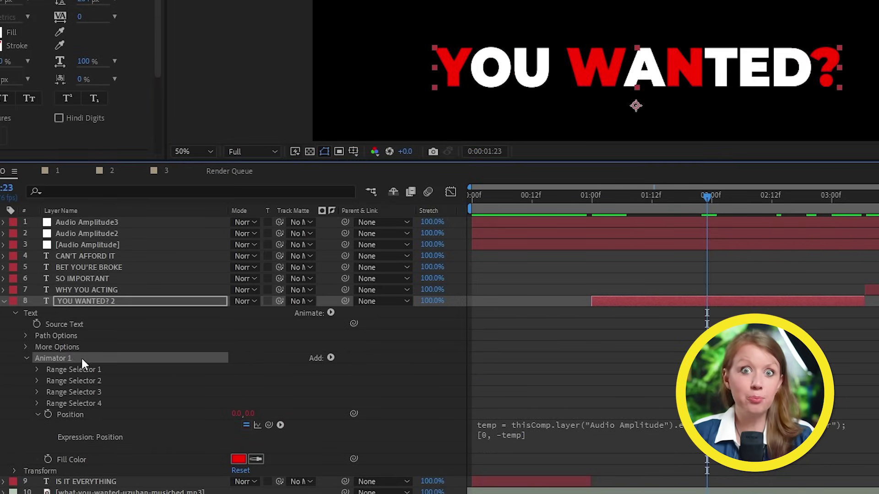
key("ctrl+d")
left_click(25, 471)
left_click(238, 459)
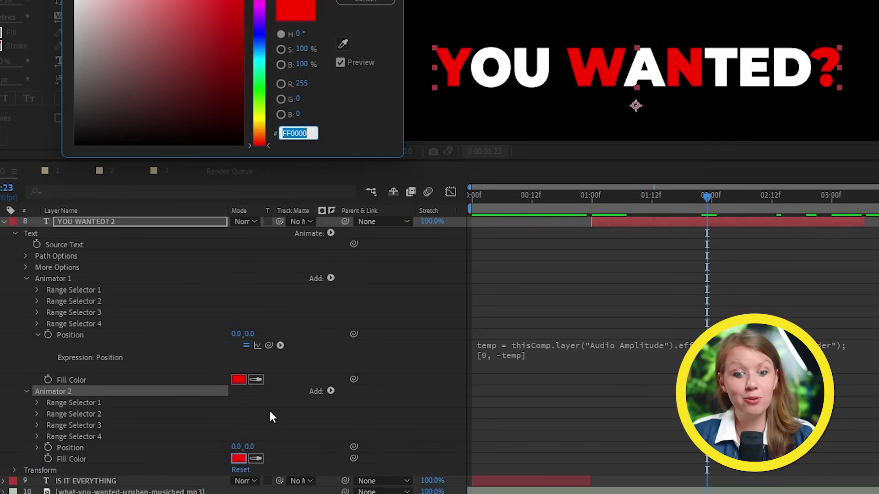
type("00FF00")
left_click(348, 48)
left_click(100, 437)
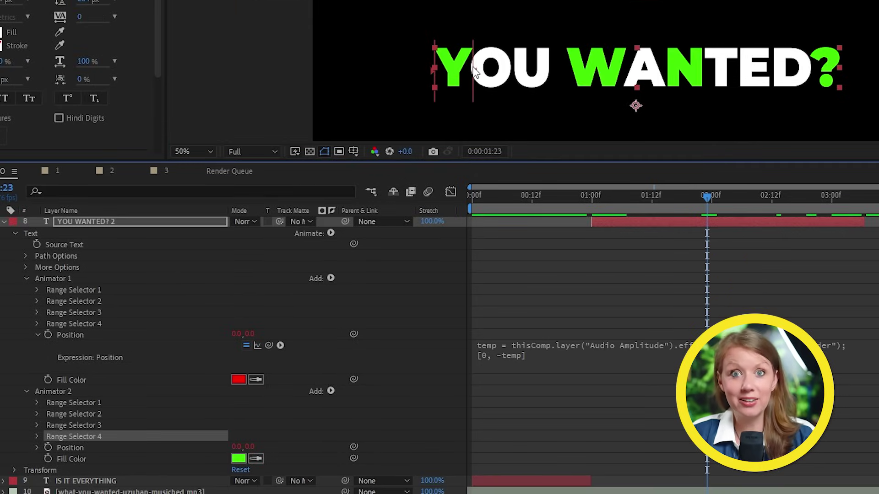
left_click_drag(475, 71, 549, 73)
left_click_drag(434, 69, 472, 69)
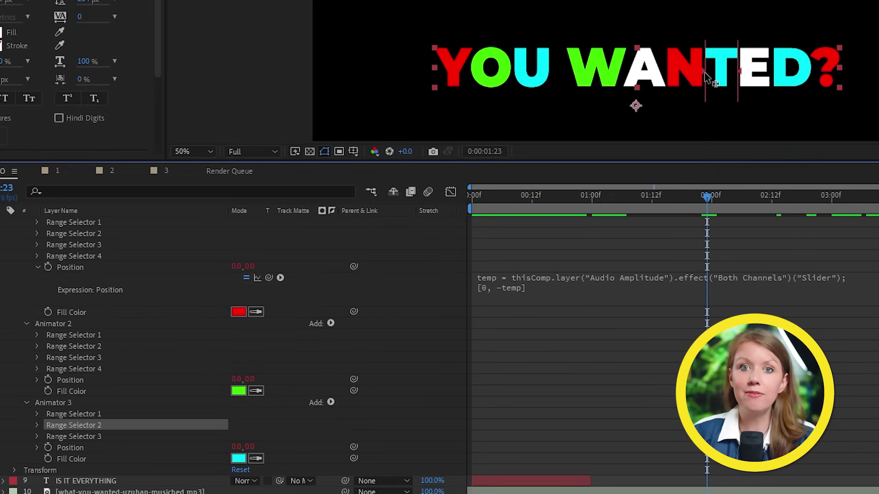
Step: Adjust the cyan animator's ranges so A and E turn cyan
left_click_drag(707, 78, 640, 82)
left_click_drag(743, 75, 666, 77)
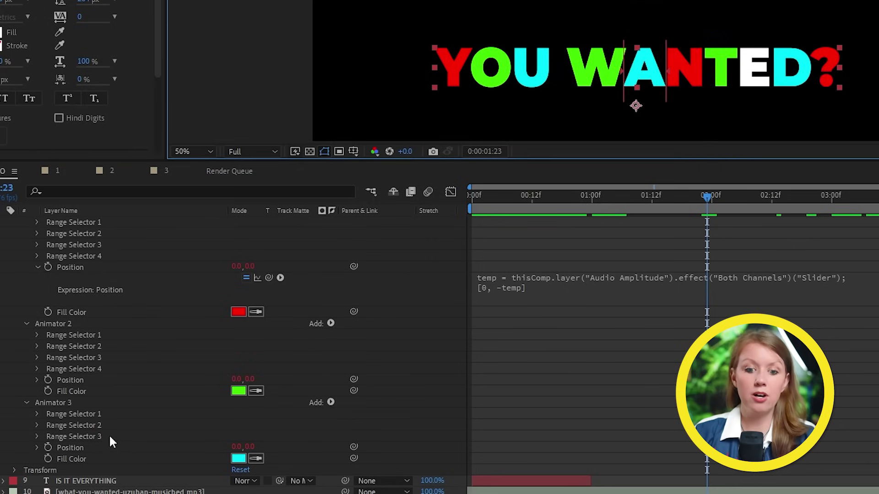
left_click(73, 437)
left_click_drag(778, 78, 753, 78)
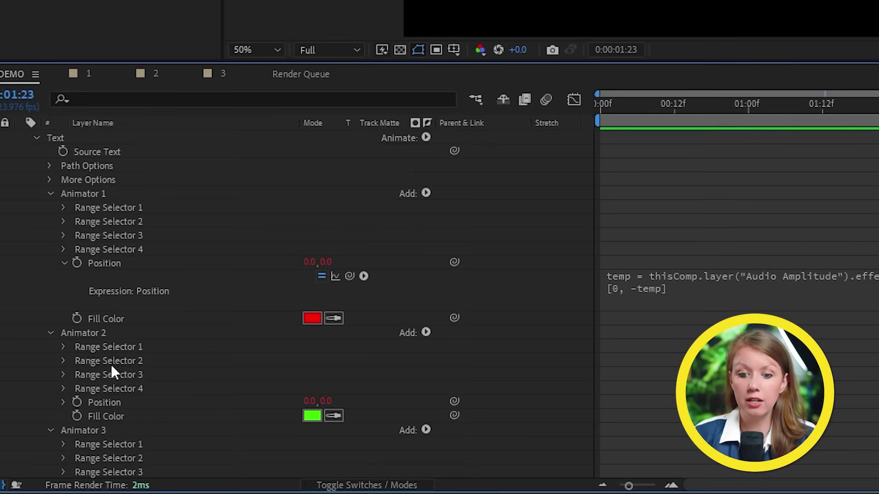
Step: Pick-whip the second and third animators' Position to the amplitude Sliders
left_click(103, 332)
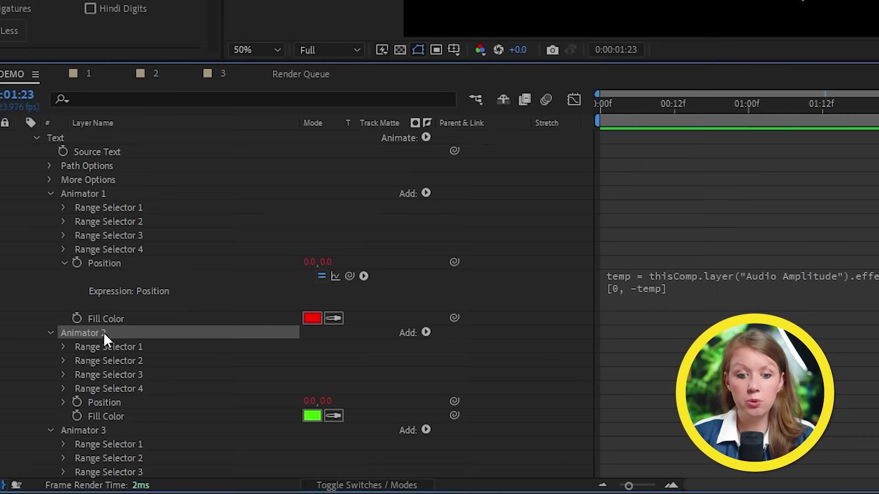
left_click(116, 403)
left_click_drag(454, 401, 122, 219)
scroll(138, 243, "down", 5)
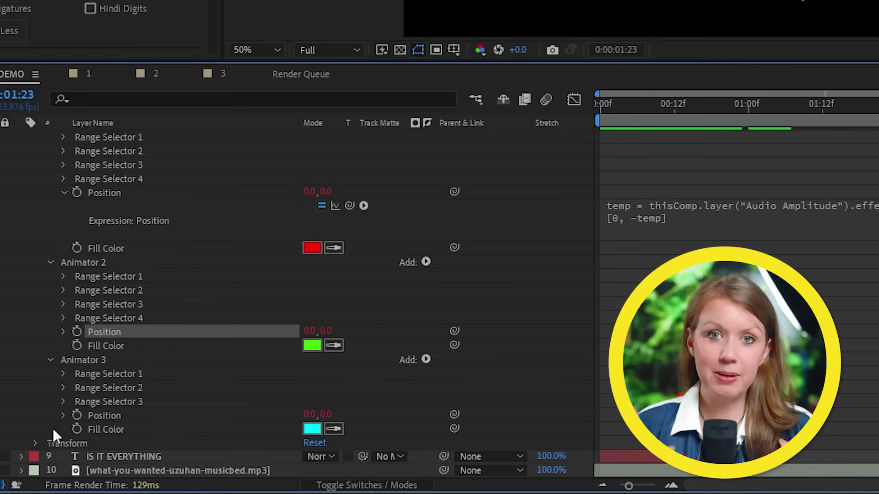
left_click(212, 416)
left_click_drag(453, 414, 123, 166)
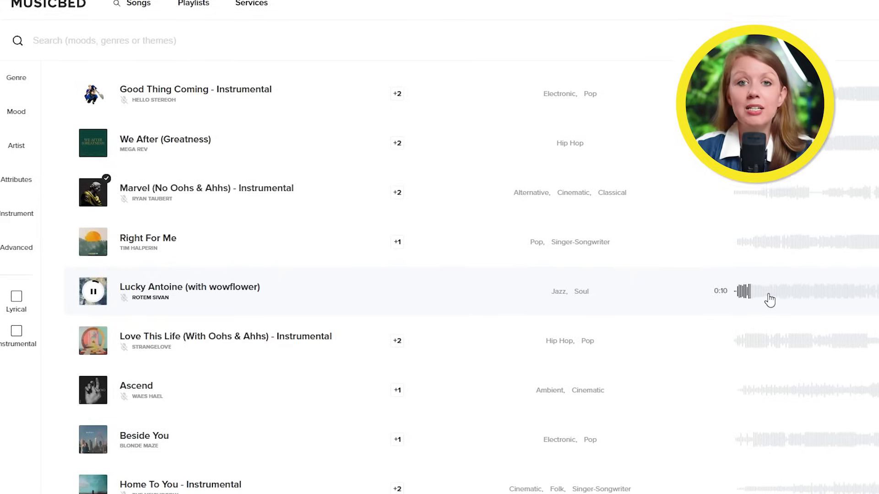
Step: Preview Love This Life, then its instrumental alternate version
left_click(750, 336)
scroll(757, 327, "down", 2)
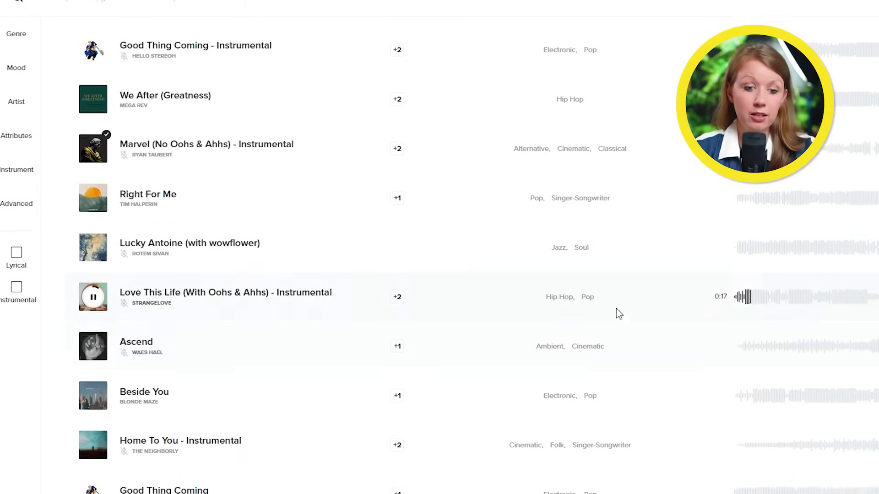
left_click(397, 288)
scroll(399, 288, "down", 4)
left_click(611, 264)
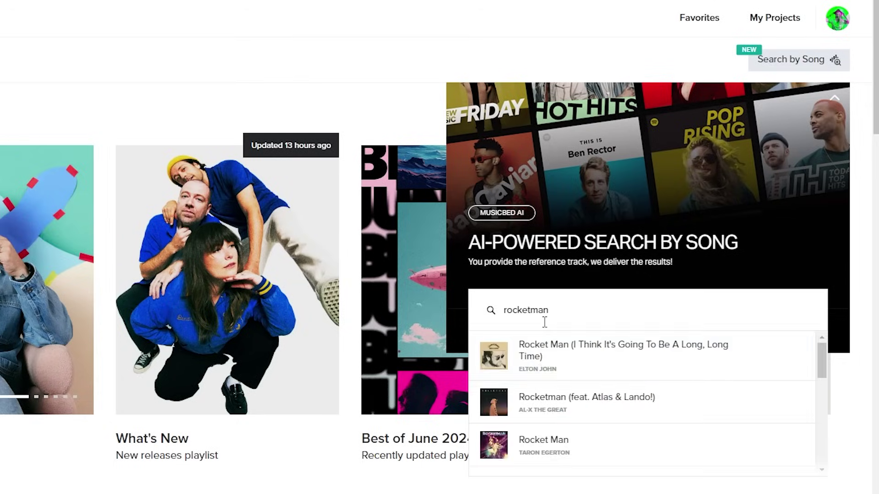
Step: List songs similar to Rocket Man and preview Never Say Die and Monday Morning
left_click(545, 362)
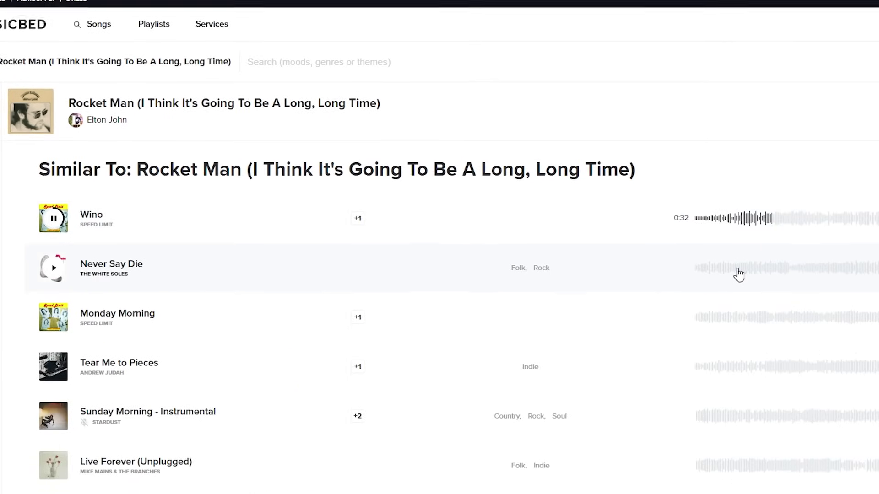
left_click(739, 274)
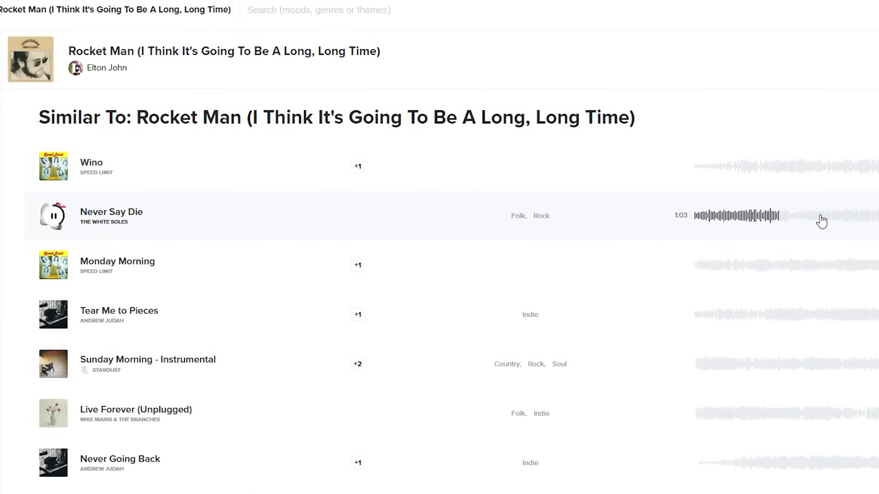
left_click(808, 275)
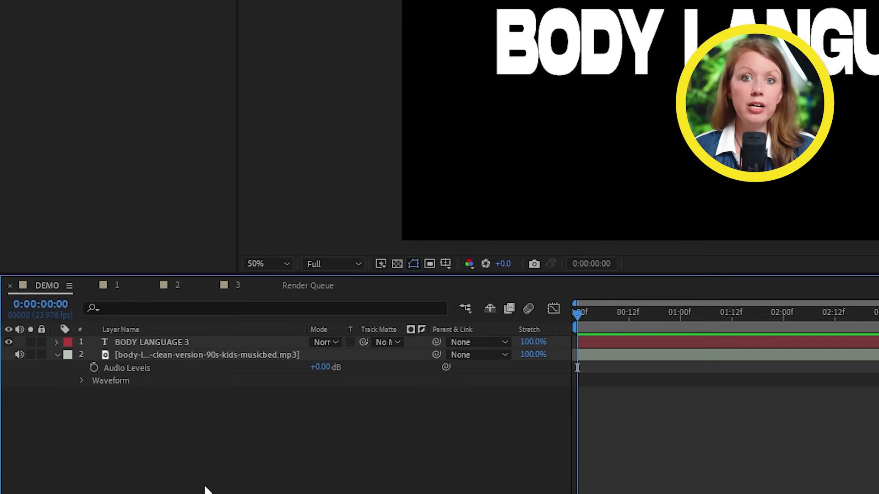
Step: Create a solid named Audio Viz and apply the Audio Spectrum effect, found by searching 'audio'
right_click(160, 416)
mouse_move(366, 248)
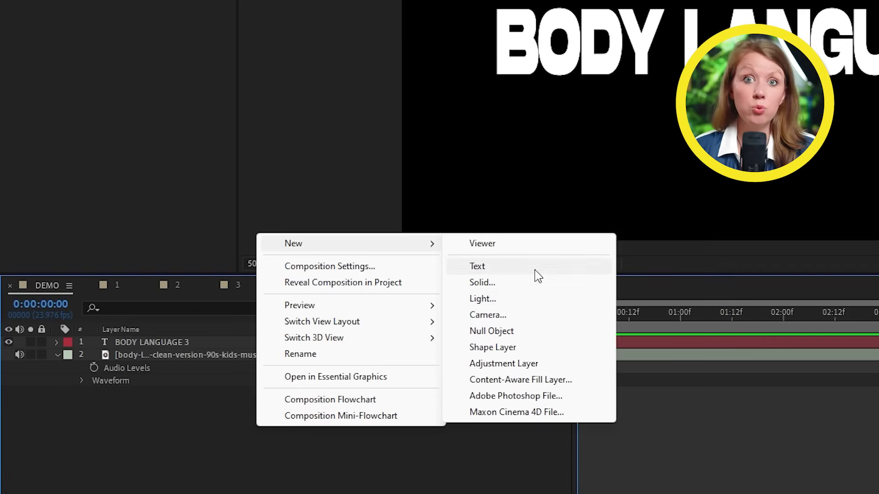
left_click(523, 282)
key("Return")
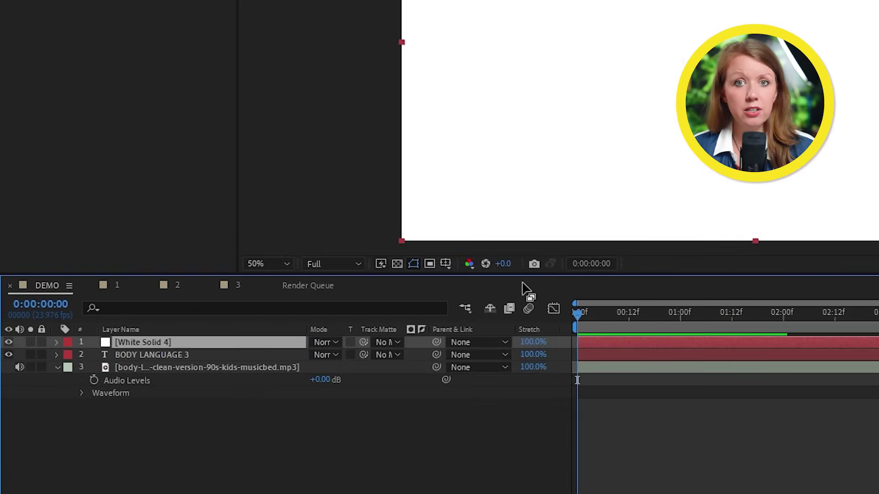
key("Return")
type("Audio Viz")
key("Return")
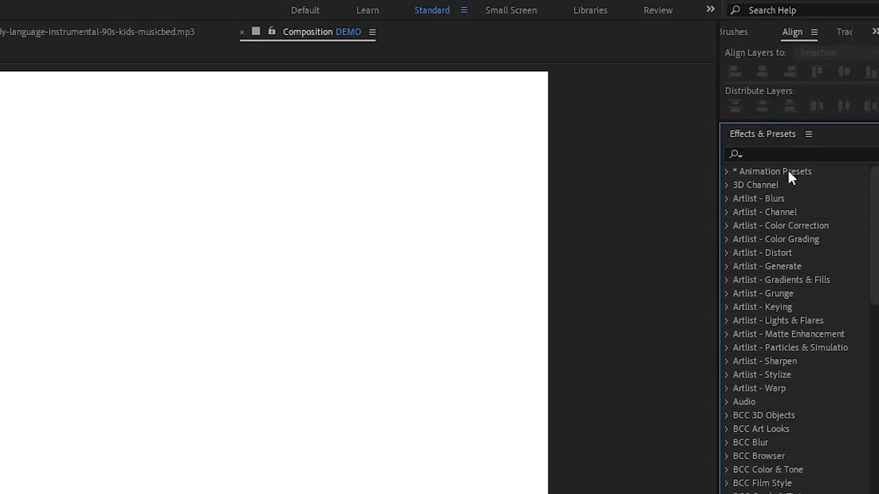
type("audio spe")
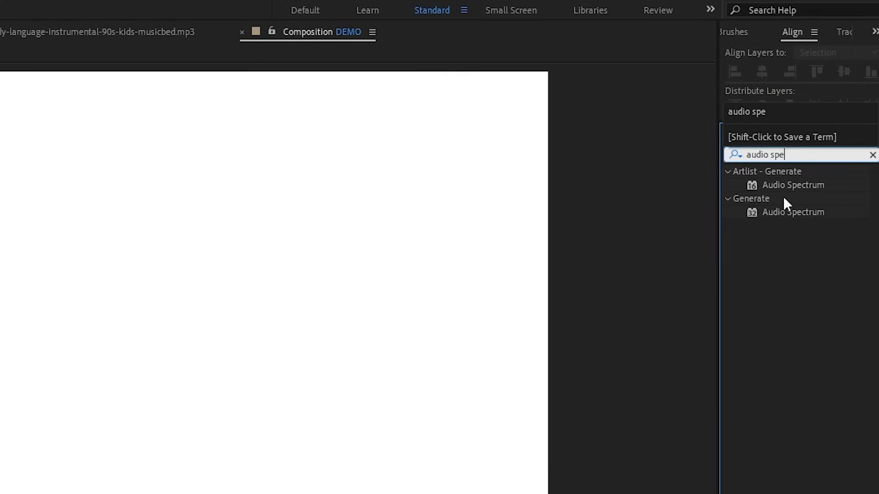
left_click_drag(784, 211, 36, 437)
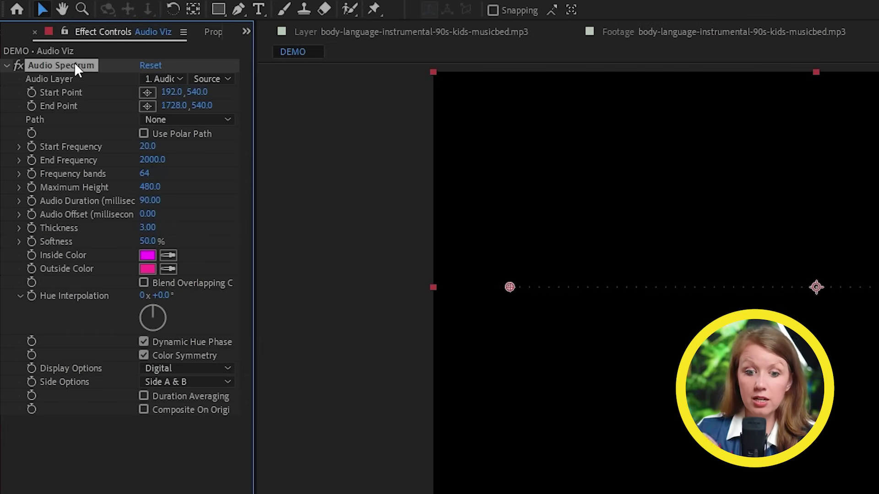
Step: Drive Audio Spectrum from the body-language music, with end frequency 400, height 1250 and 500 bands
left_click(158, 79)
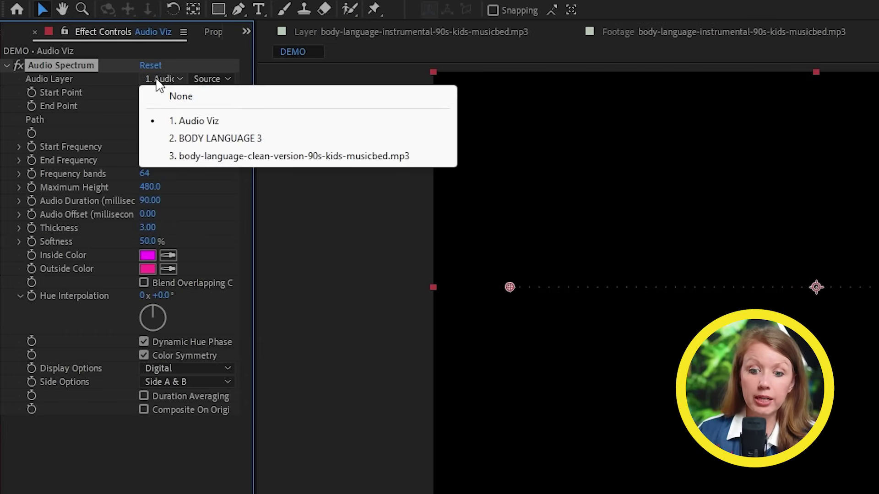
left_click(200, 156)
left_click(147, 146)
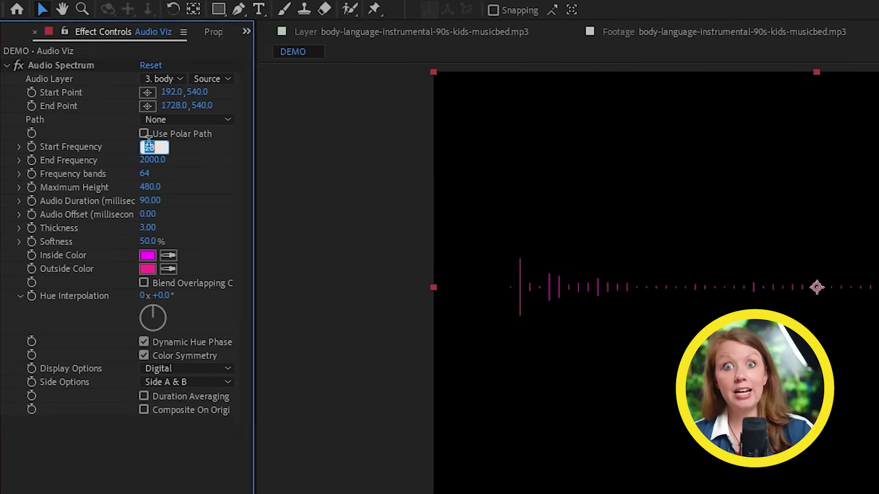
key("Tab")
type("400")
key("Tab")
type("50")
key("Tab")
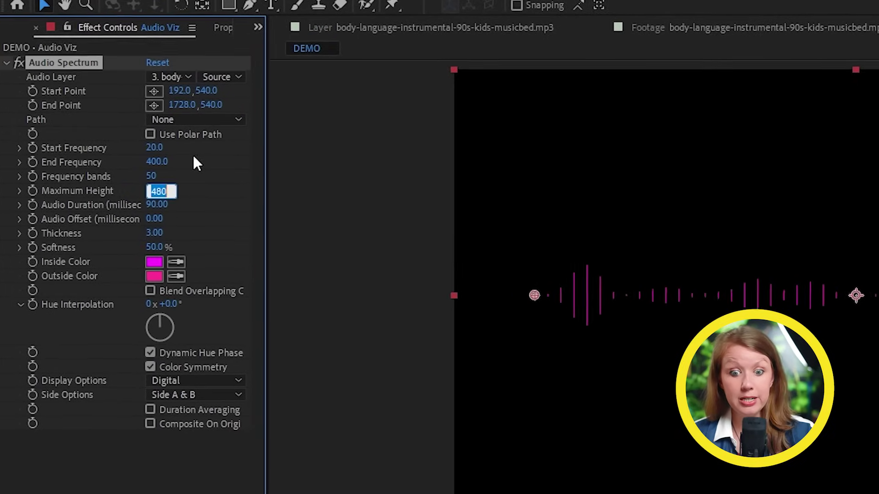
type("1250")
key("Tab")
key("Tab")
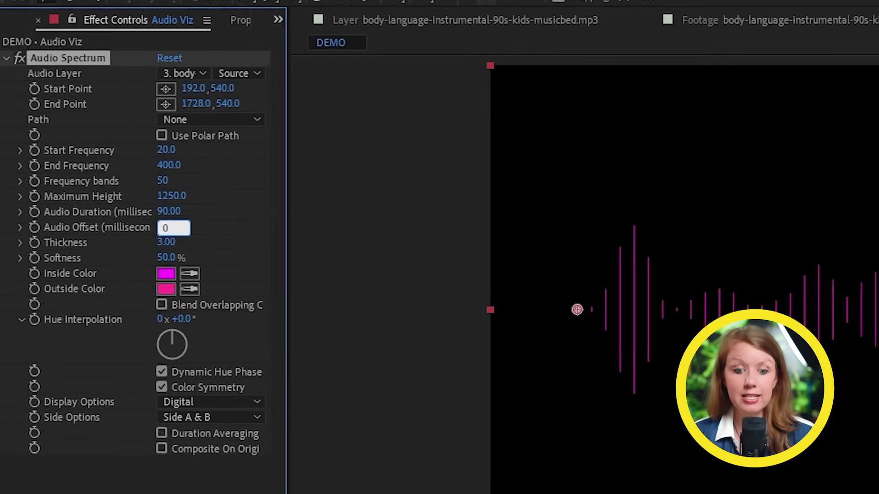
key("Tab")
type("7")
key("Tab")
type("70")
left_click(164, 179)
type("500")
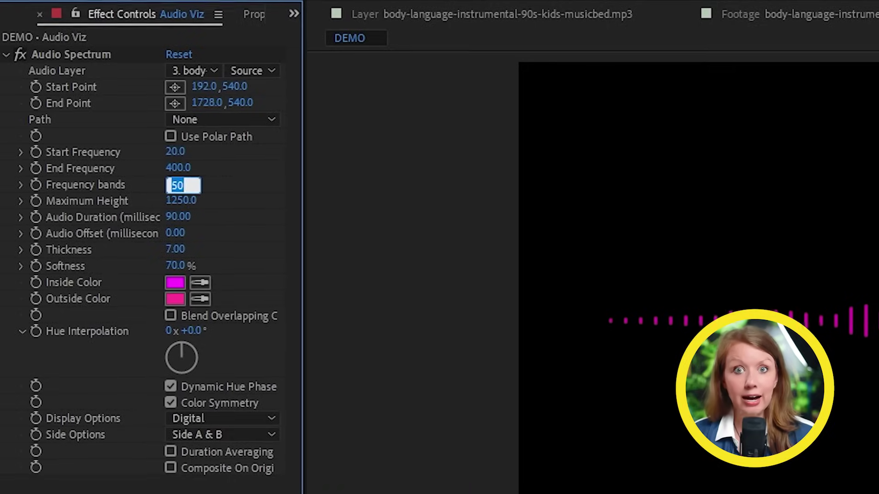
key("Return")
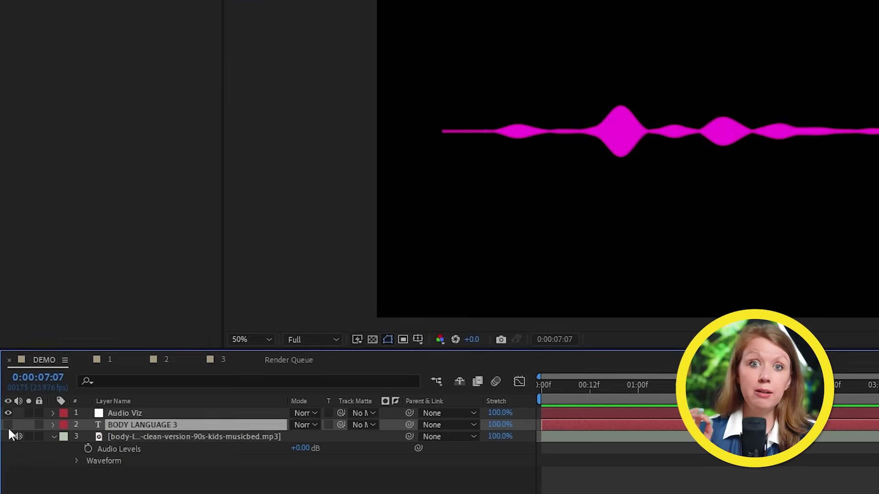
Step: Make the spectrum's inside colour white FFFFFF, draw on Side A only, and hide BODY LANGUAGE 3
left_click(8, 425)
left_click(131, 413)
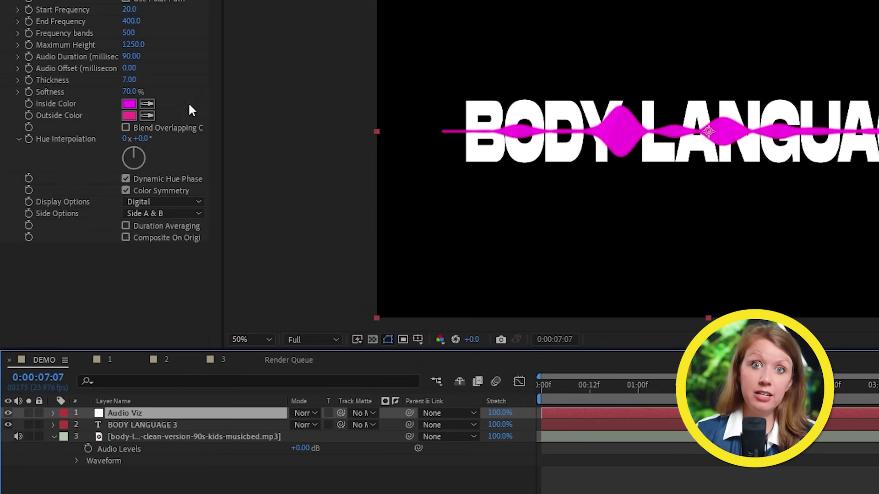
left_click(129, 104)
type("FFFFFF")
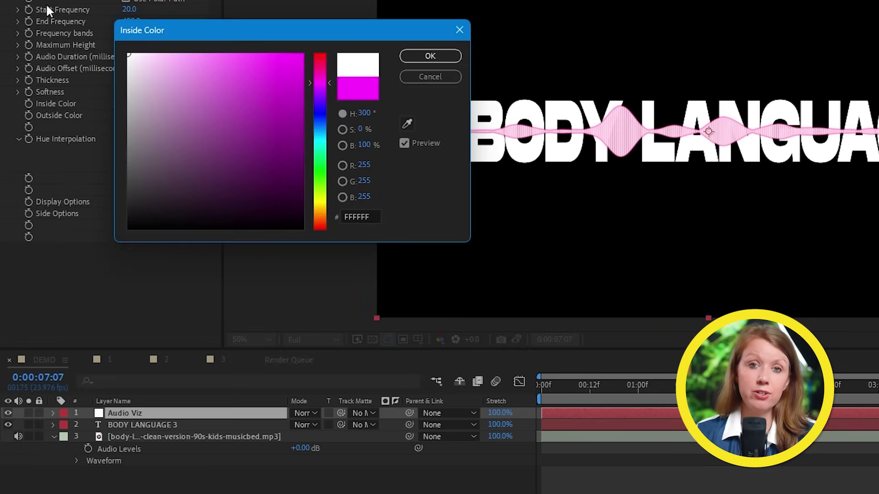
left_click(450, 57)
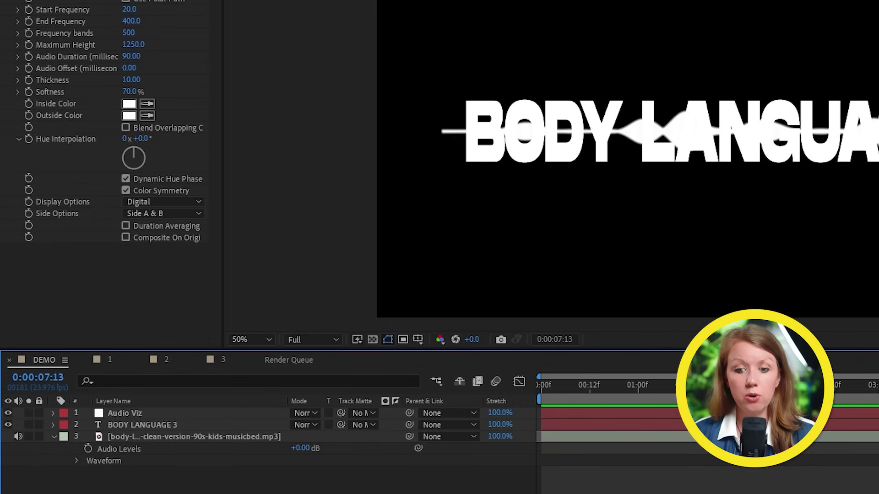
left_click(178, 213)
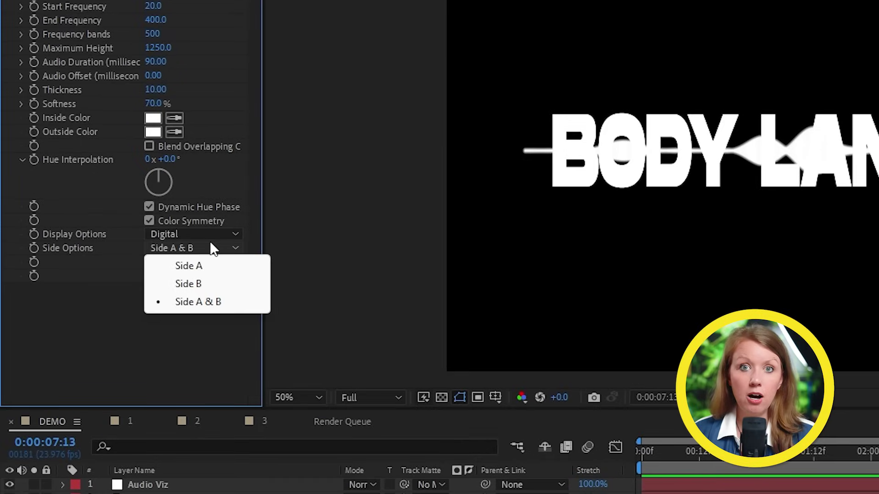
left_click(203, 266)
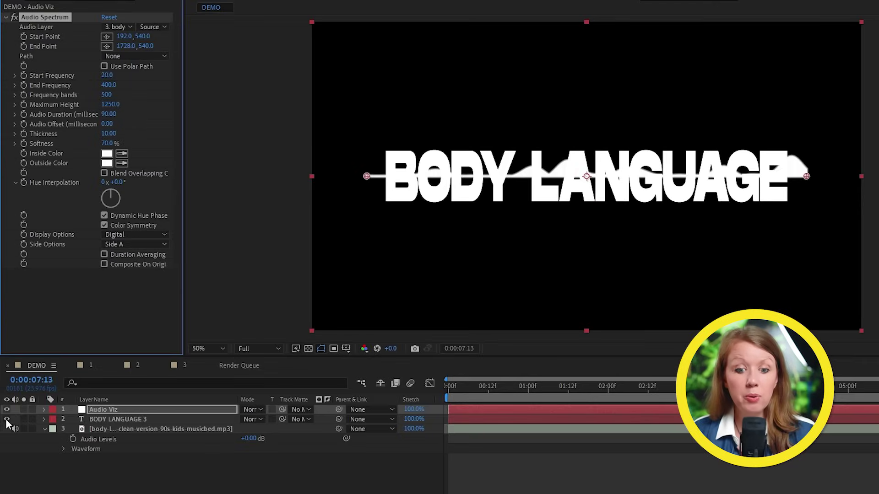
left_click(7, 419)
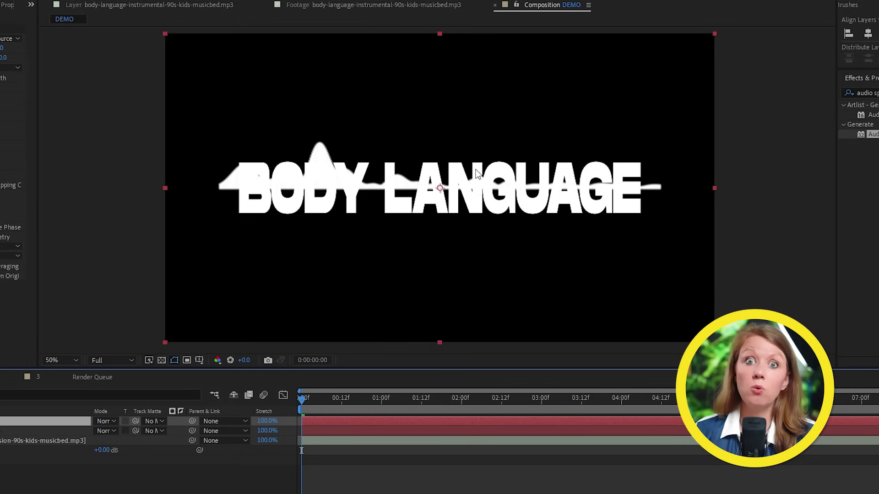
Step: Nudge the waveform down and set Audio Viz's track matte to BODY LANGUAGE 3
key("shift+Down")
key("shift+Down")
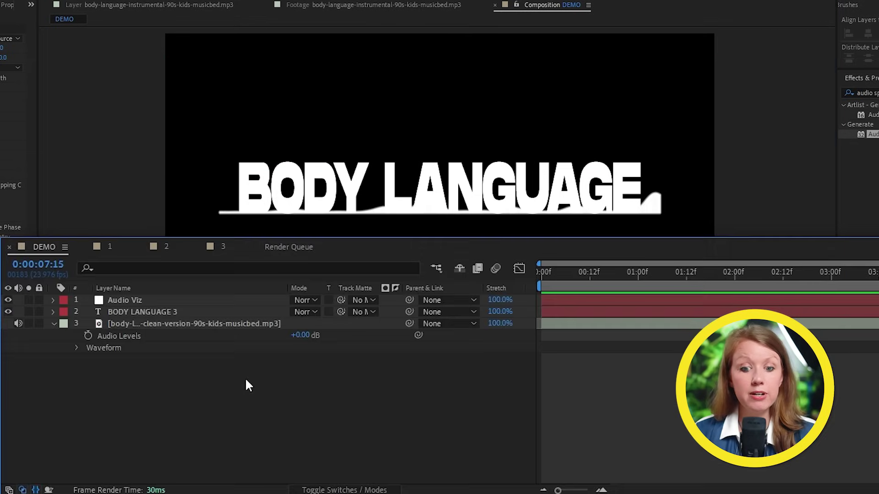
left_click(175, 312)
left_click(166, 300)
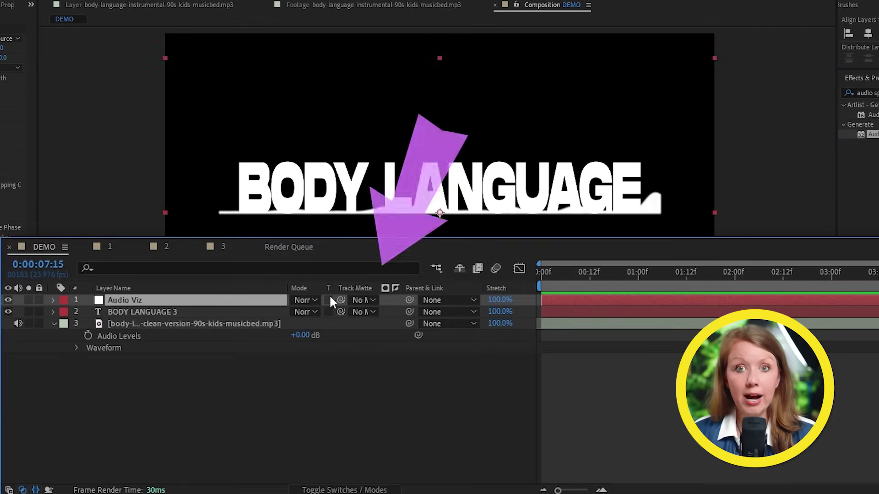
left_click(365, 300)
left_click(396, 356)
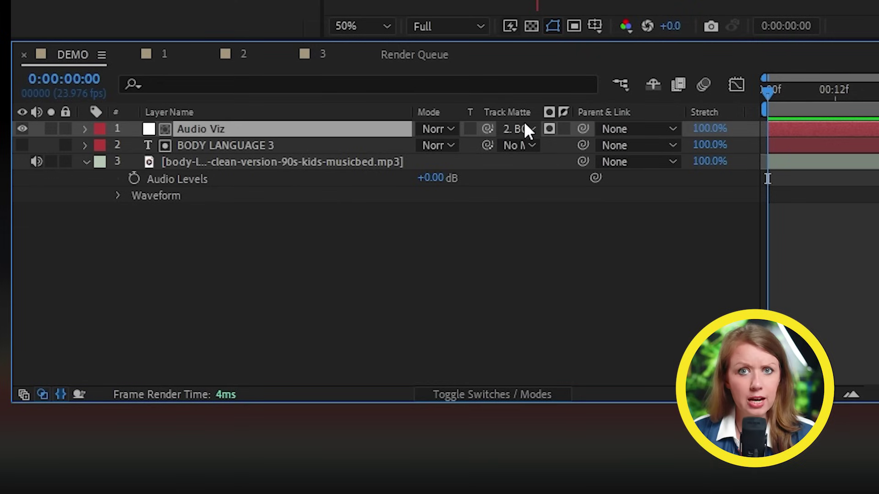
left_click(521, 391)
left_click(521, 393)
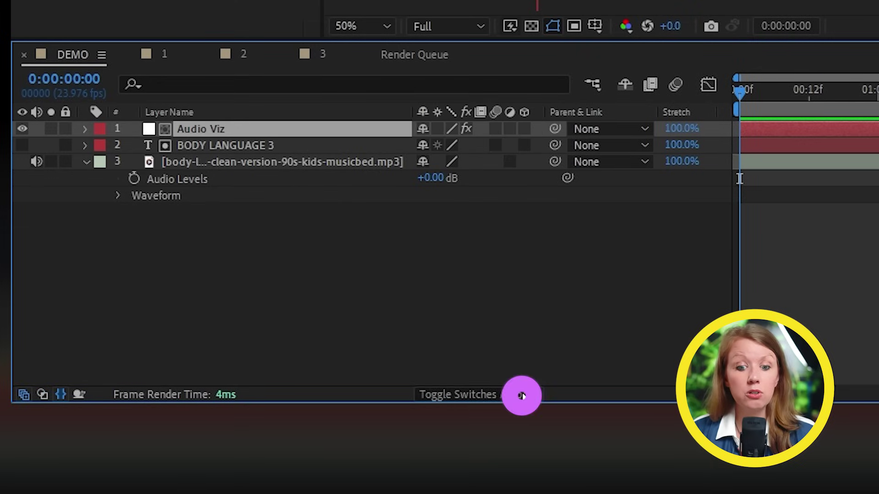
left_click(529, 133)
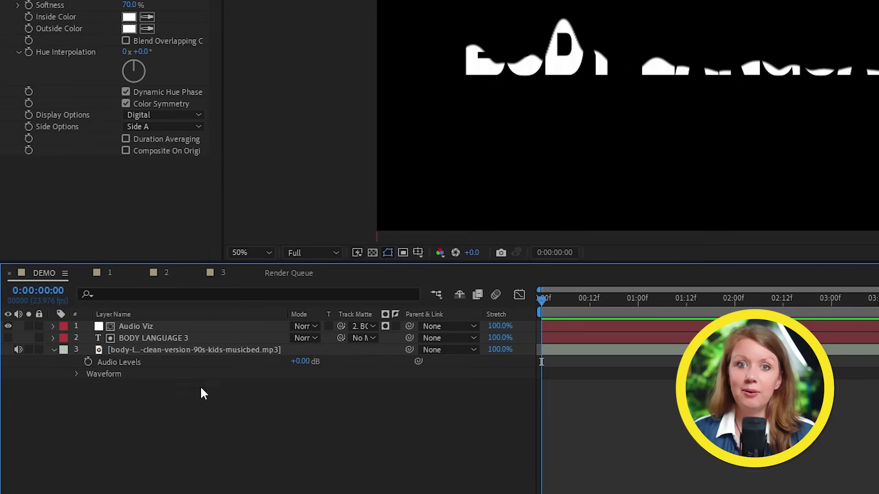
Step: Duplicate the title as a visible BODY LANGUAGE 4 above Audio Viz, with no fill and a white stroke
left_click(182, 337)
key("ctrl+d")
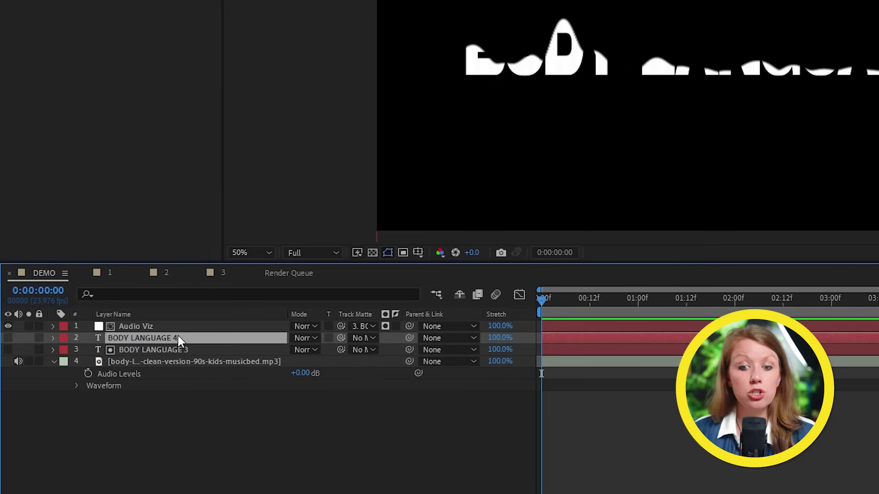
mouse_move(177, 337)
left_mouse_down()
mouse_move(189, 319)
mouse_move(182, 326)
left_mouse_up()
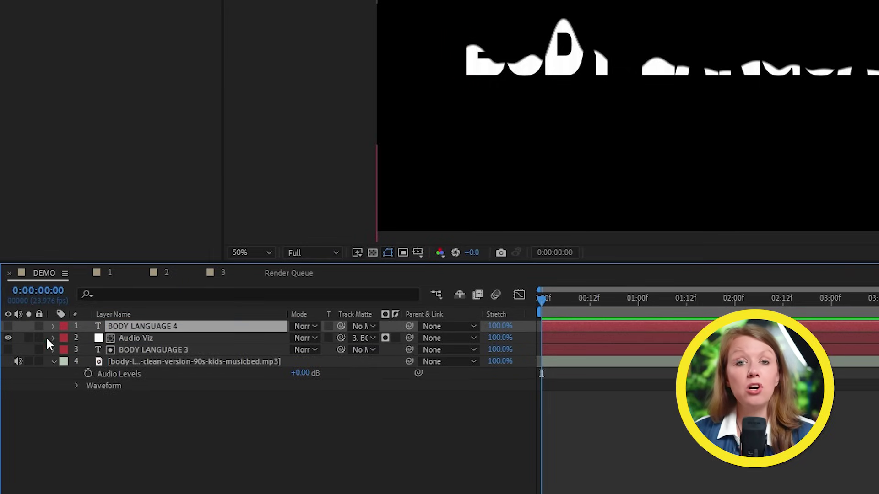
left_click(8, 326)
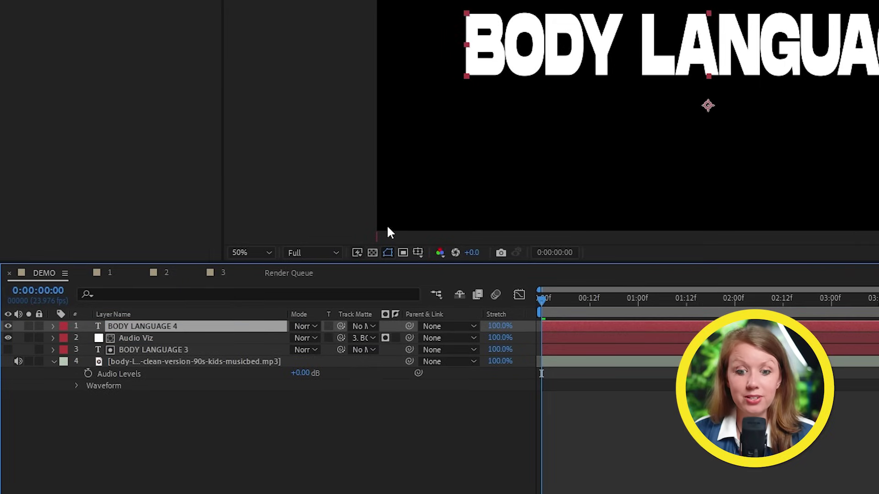
double_click(584, 55)
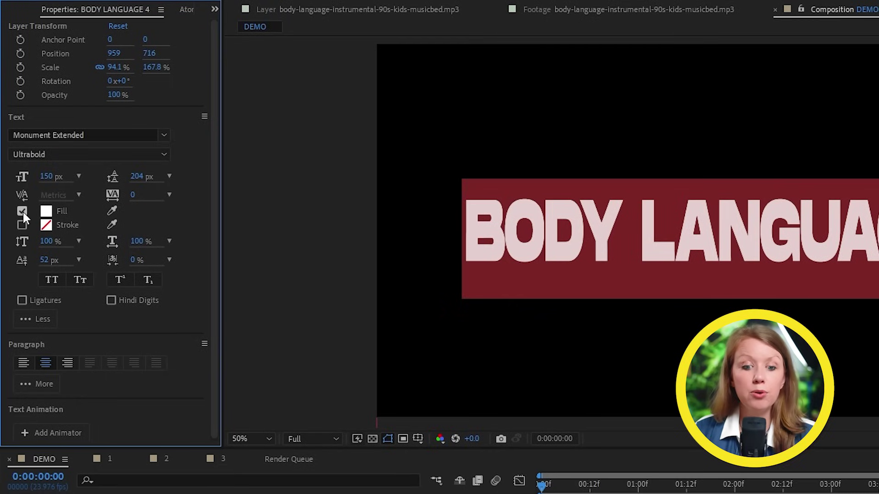
left_click(22, 212)
left_click(26, 221)
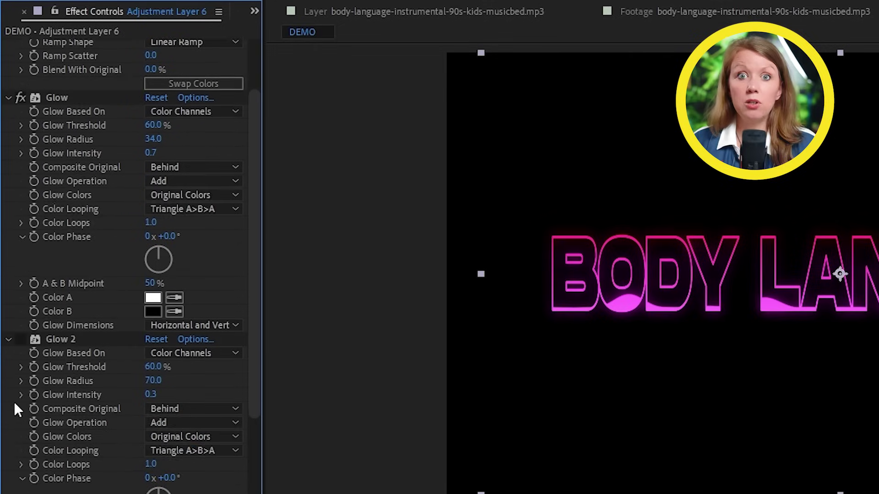
scroll(22, 299, "down", 3)
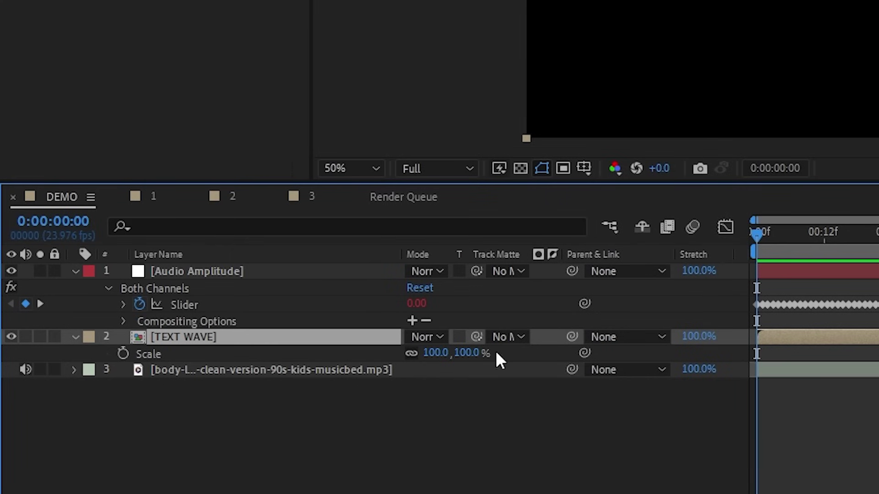
Step: Pick-whip TEXT WAVE's Scale to the Audio Amplitude Slider
left_click_drag(418, 337, 233, 303)
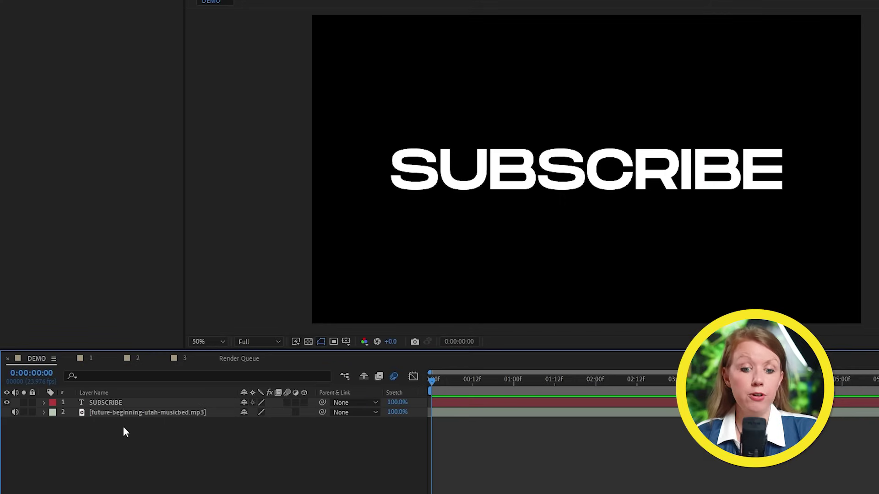
Step: Convert the music track to keyframes, creating an Audio Amplitude layer above SUBSCRIBE
left_click(122, 408)
right_click(122, 408)
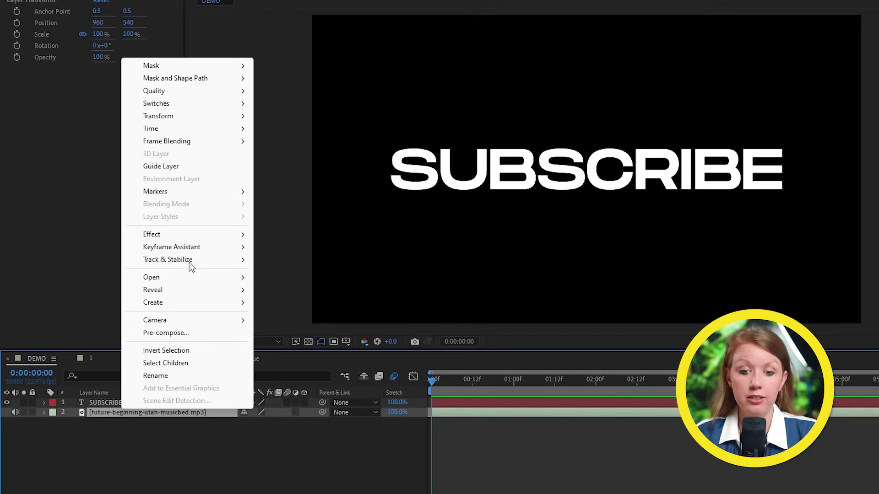
mouse_move(205, 247)
left_click(304, 249)
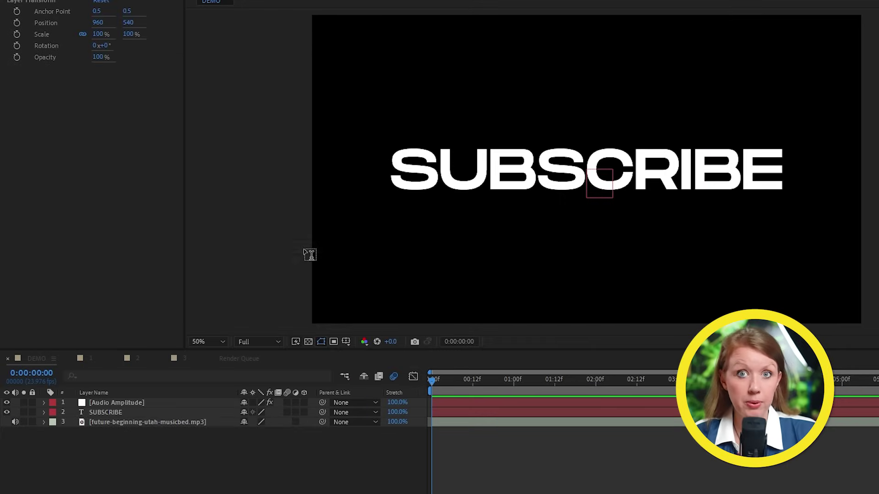
right_click(181, 439)
Step: Add Adjustment Layer 8 below Audio Amplitude and apply Displacement Map to it
mouse_move(254, 303)
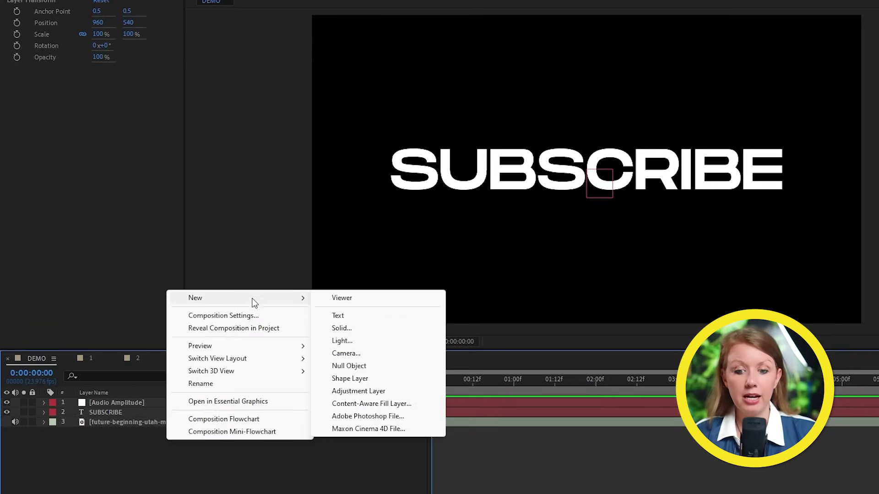
left_click(357, 390)
key("ctrl+bracketleft")
key("ctrl+5")
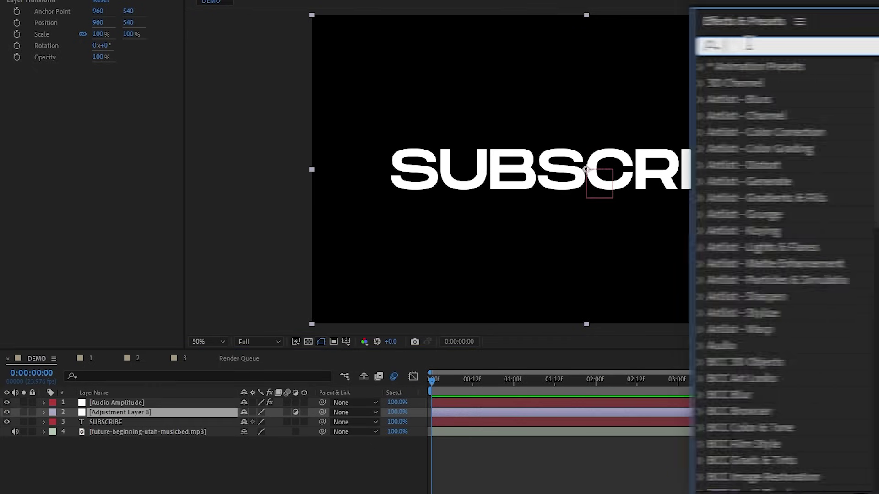
type("displa")
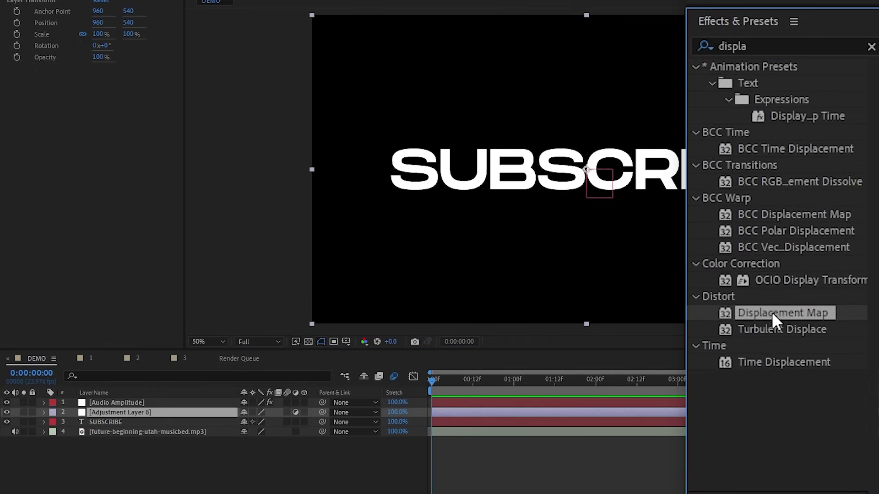
left_click_drag(774, 320, 129, 410)
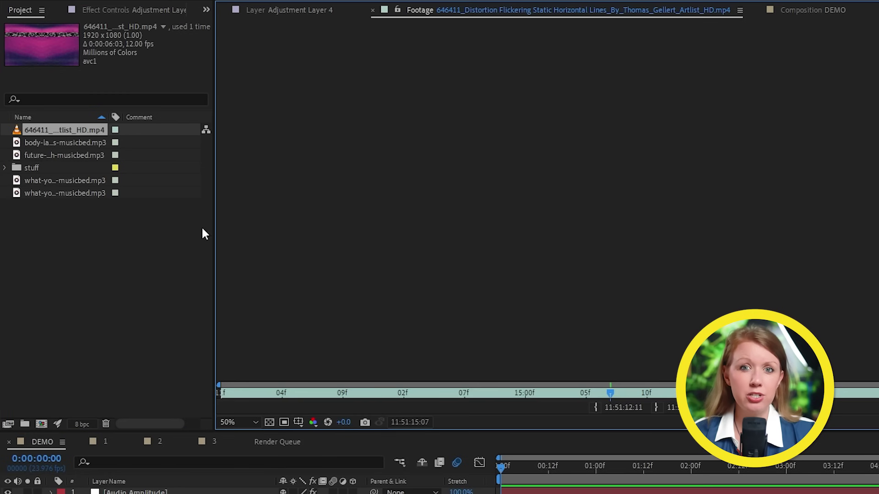
Step: Preview the glitch footage, scale it to 122% and hide it
left_click_drag(387, 390, 222, 391)
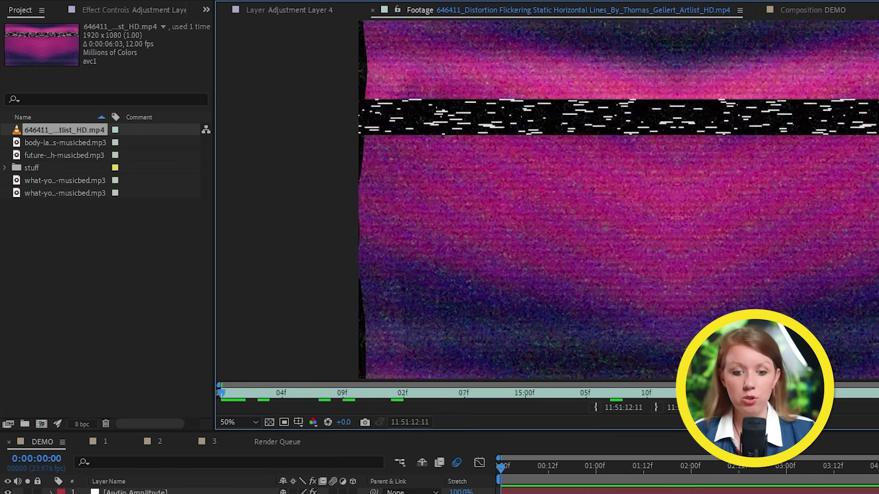
key("space")
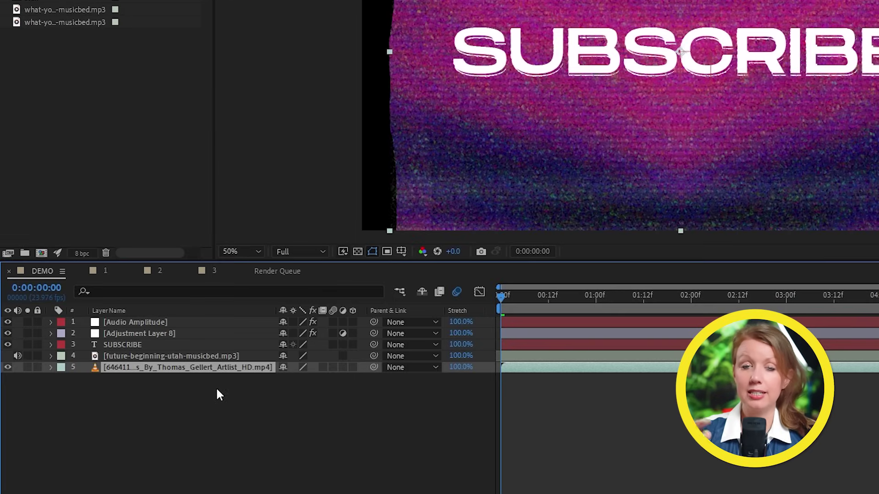
key("s")
left_click_drag(298, 379, 312, 378)
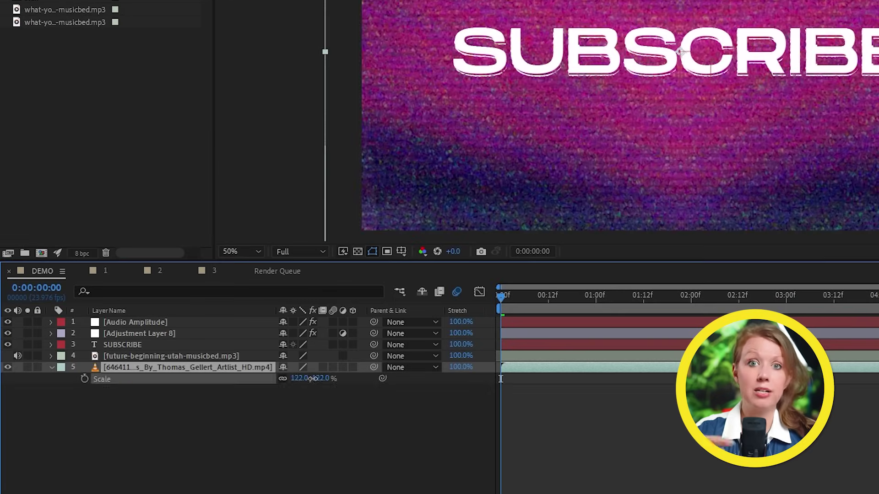
left_click(8, 367)
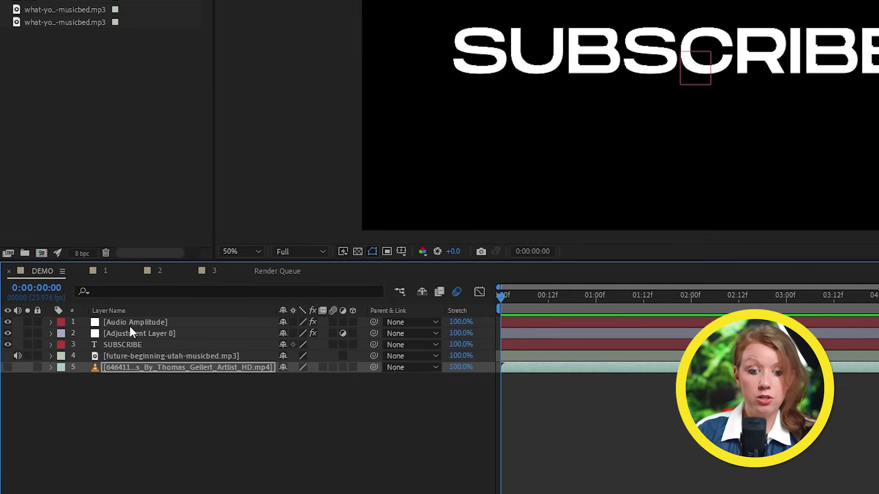
left_click(142, 332)
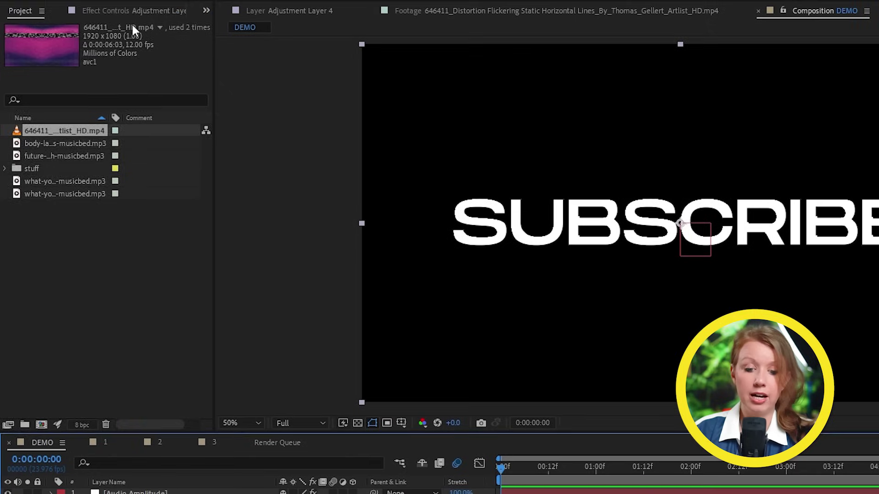
Step: Set Displacement Map's source layer to the glitch footage and preview the result
left_click(127, 7)
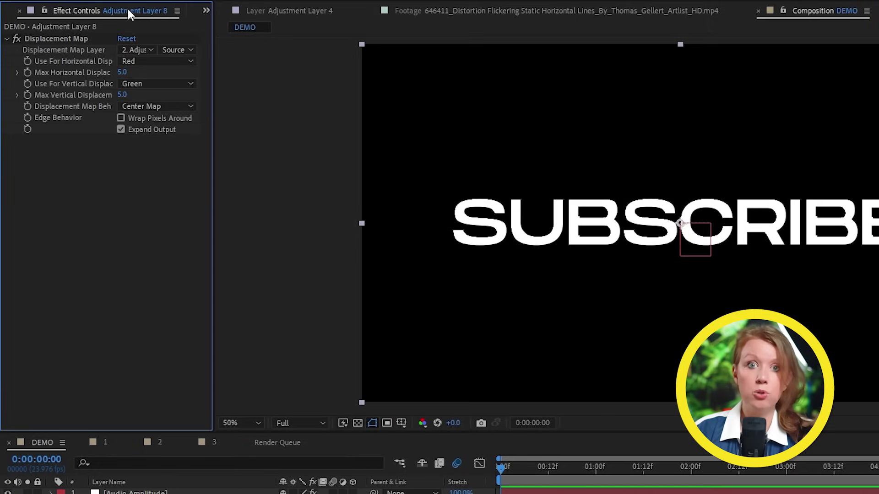
left_click(137, 50)
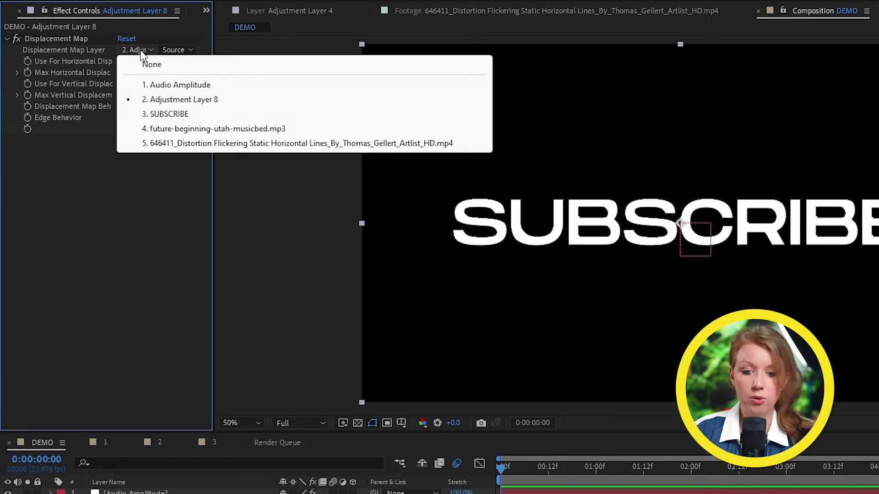
left_click(177, 144)
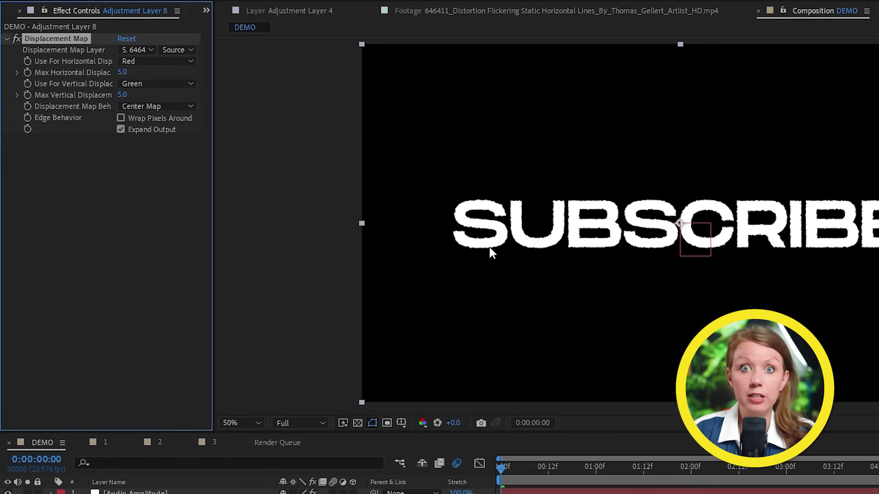
key("space")
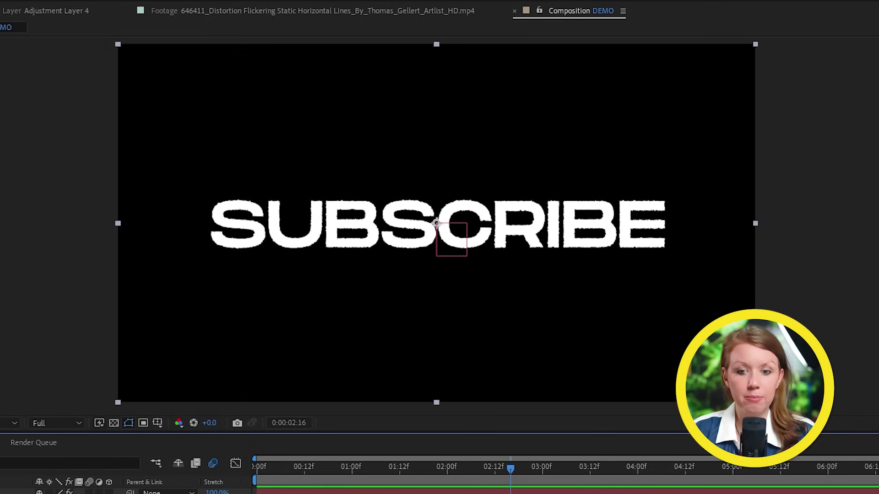
key("space")
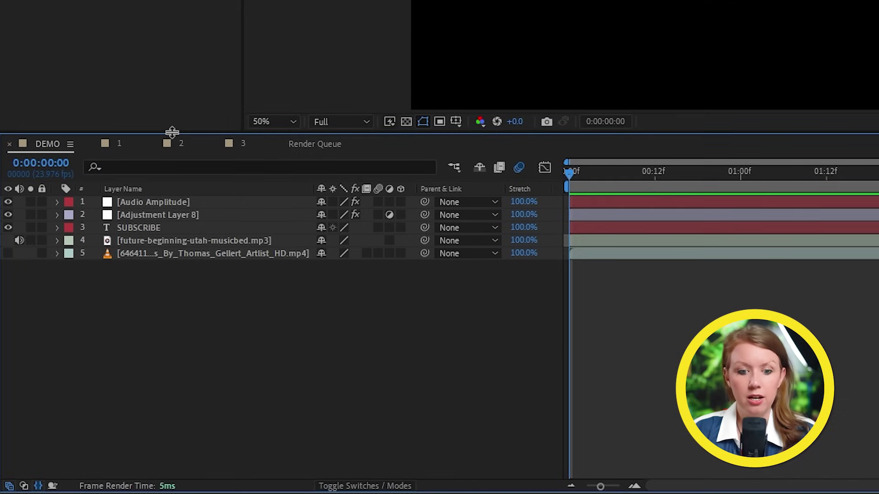
Step: Link Max Horizontal and Max Vertical Displacement to the Audio Amplitude Slider
left_click(148, 214)
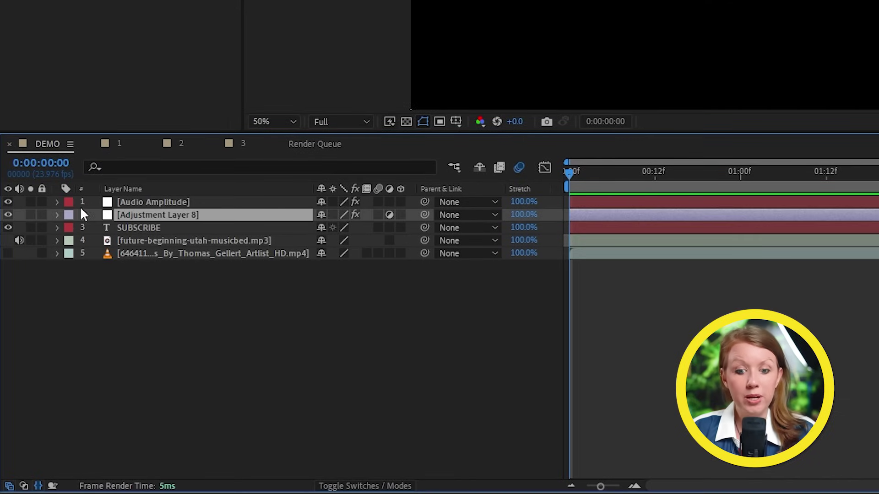
left_click(56, 214)
left_click(145, 266)
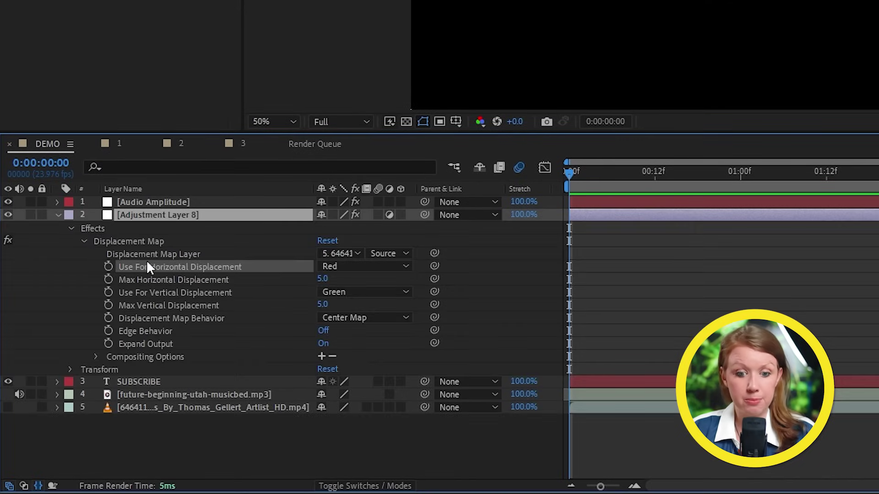
left_click(155, 280)
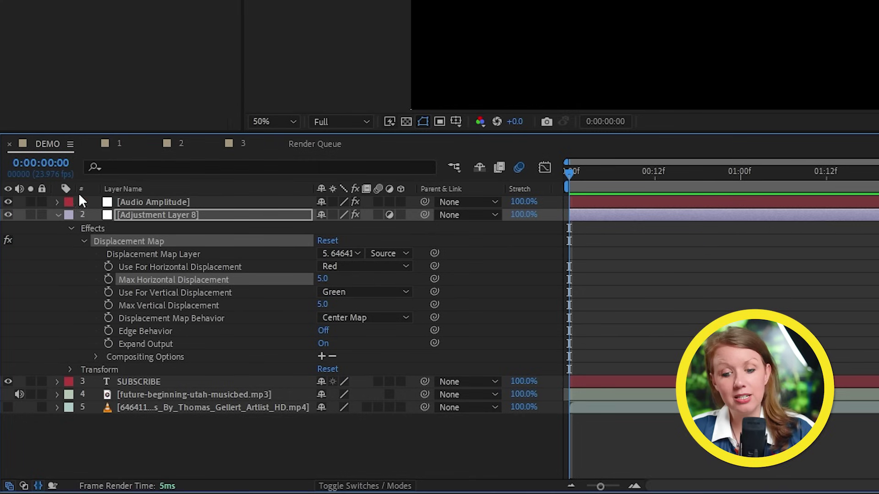
left_click(58, 202)
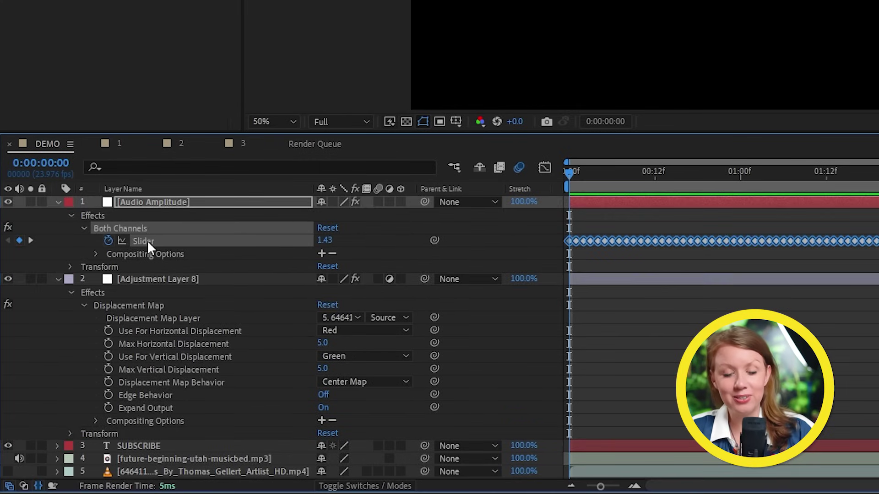
left_click(209, 343)
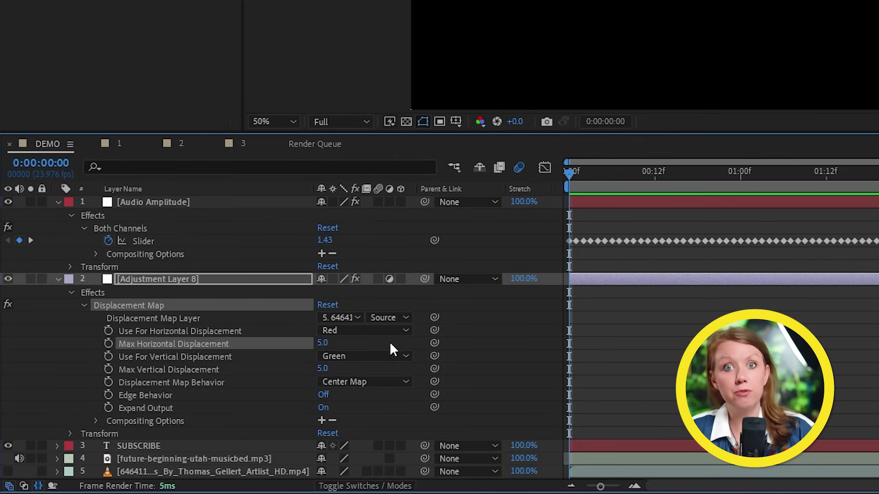
left_click_drag(177, 242, 169, 240)
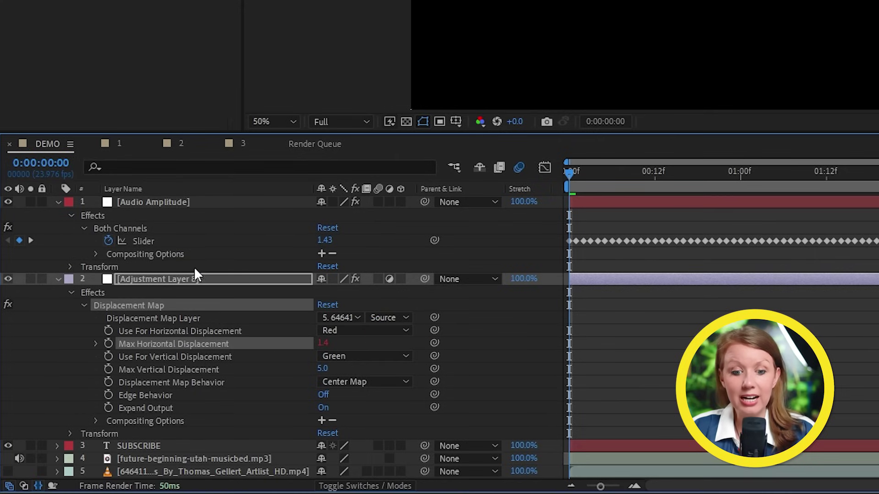
left_click_drag(434, 369, 176, 241)
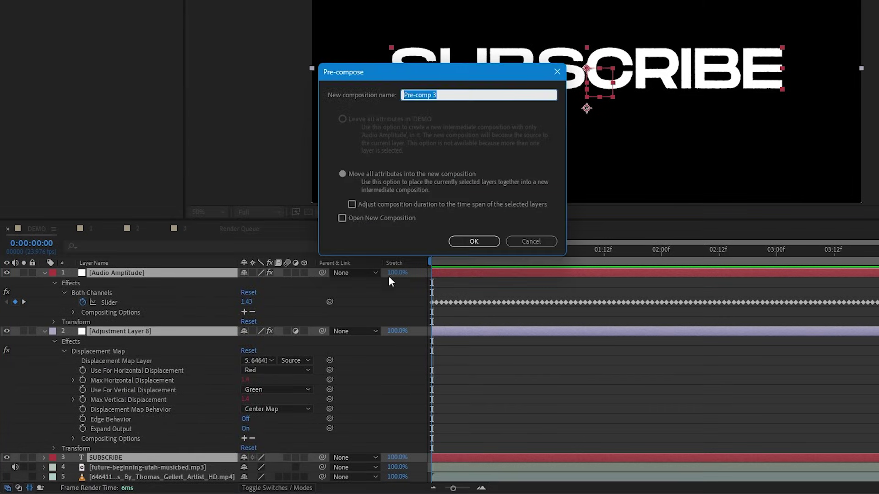
Step: Pre-compose into TEXT and add CC Scale Wipe with Direction 180°
left_click(466, 243)
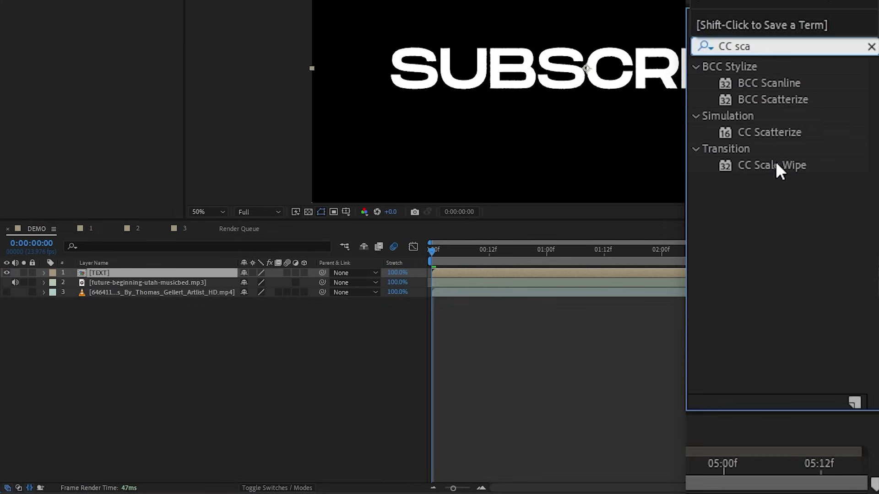
left_click(773, 166)
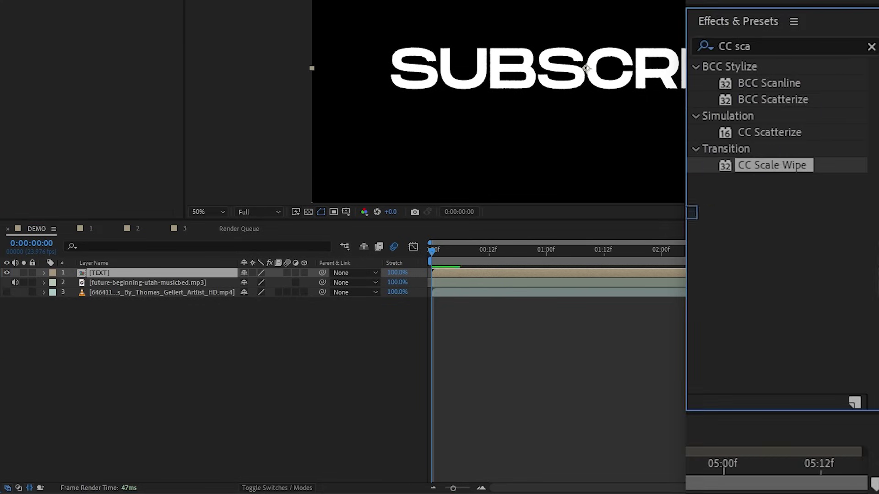
left_click_drag(139, 275, 137, 274)
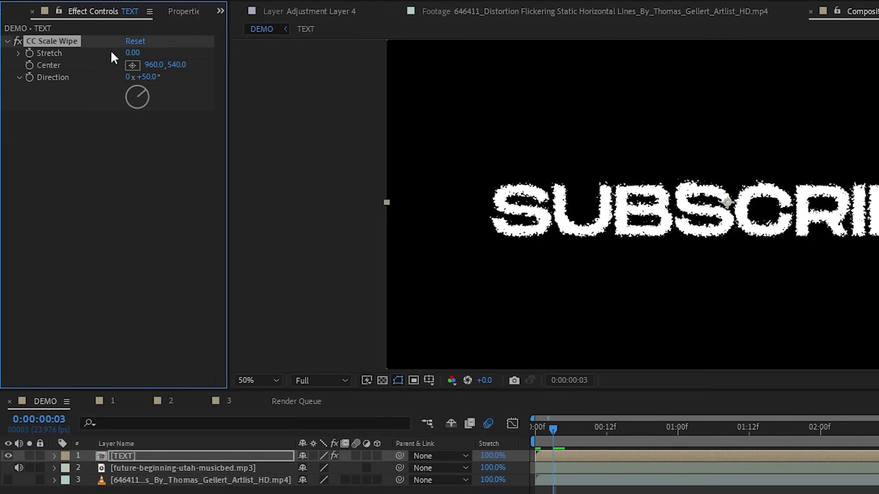
left_click_drag(133, 56, 173, 56)
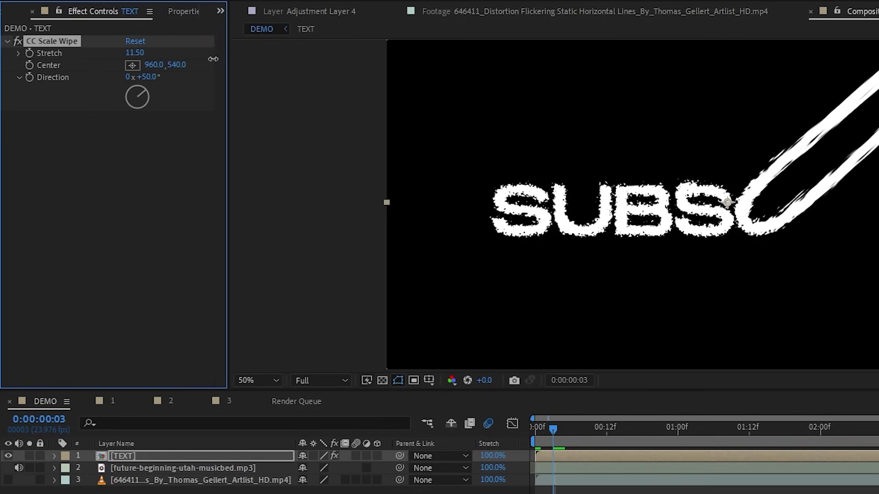
left_click_drag(144, 93, 143, 119)
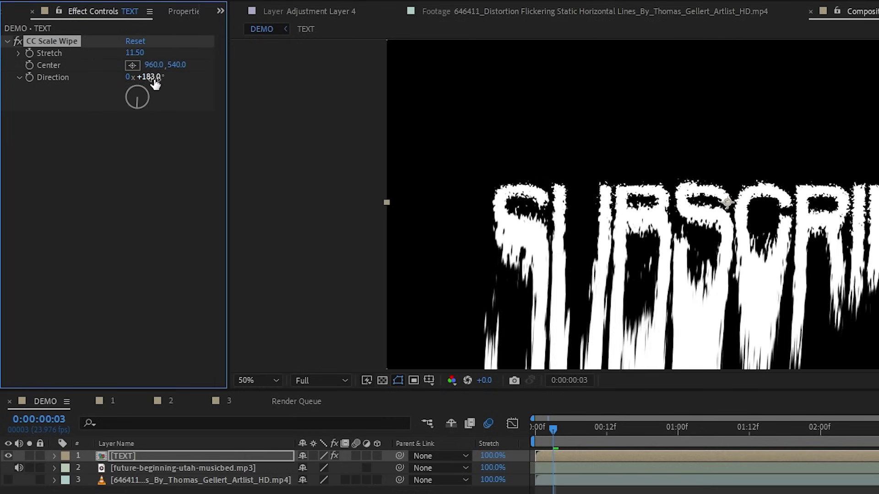
type("180")
key("Return")
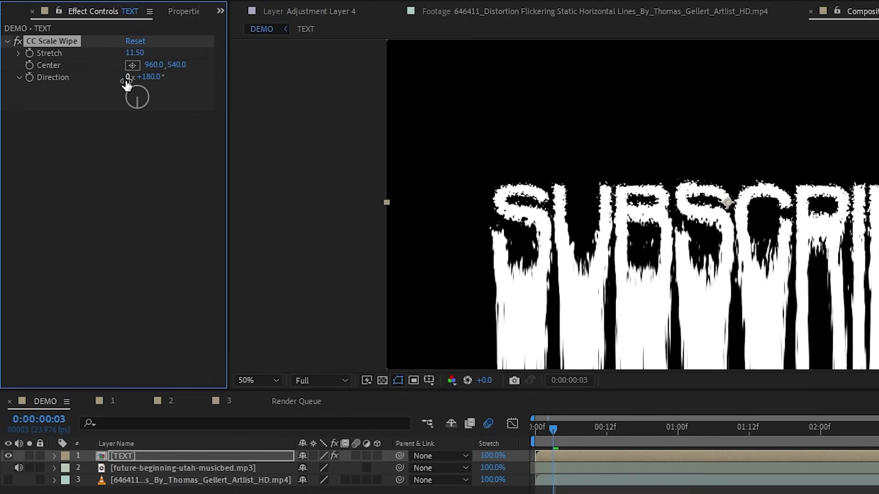
Step: Set the CC Scale Wipe Center Y to 583 and Stretch to 19.5
left_click_drag(175, 66, 209, 64)
left_click(175, 64)
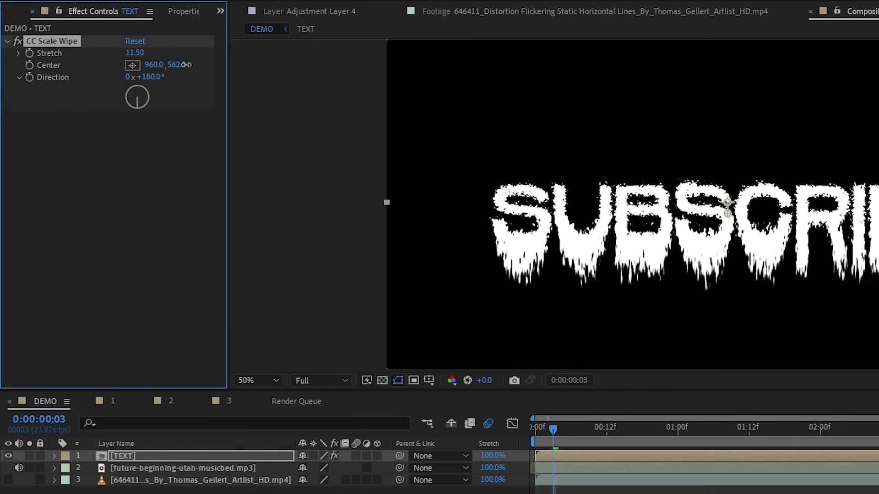
type("583")
key("Return")
left_click(134, 53)
type("19.5")
key("Return")
Step: Duplicate the CC Scale Wipe, set its Direction to 0° and adjust its centre height
key("ctrl+d")
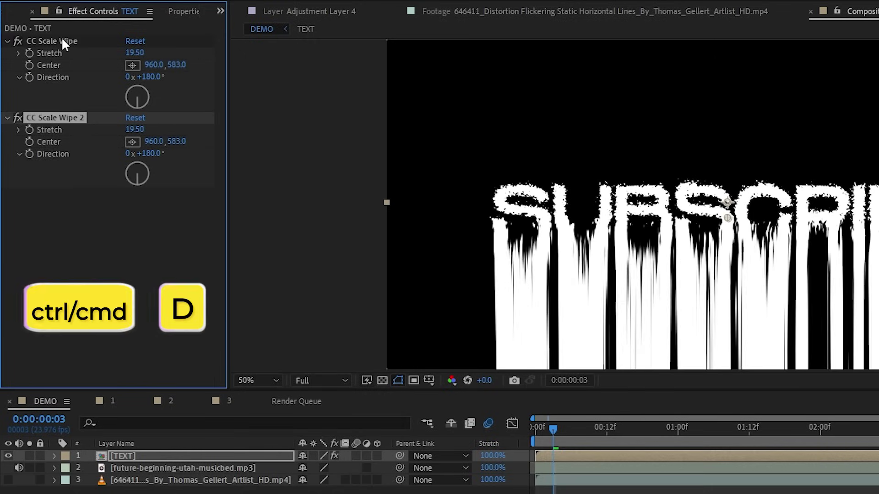
left_click_drag(147, 174, 133, 156)
type("0")
key("Return")
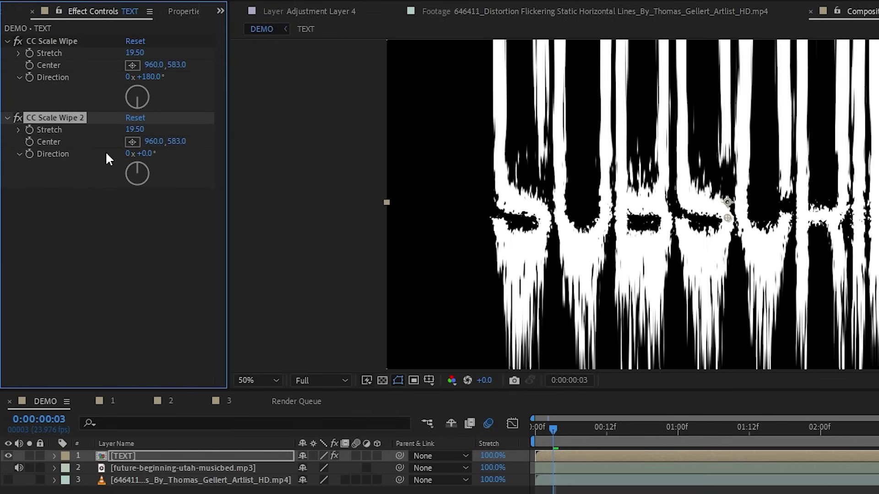
left_click_drag(183, 145, 166, 145)
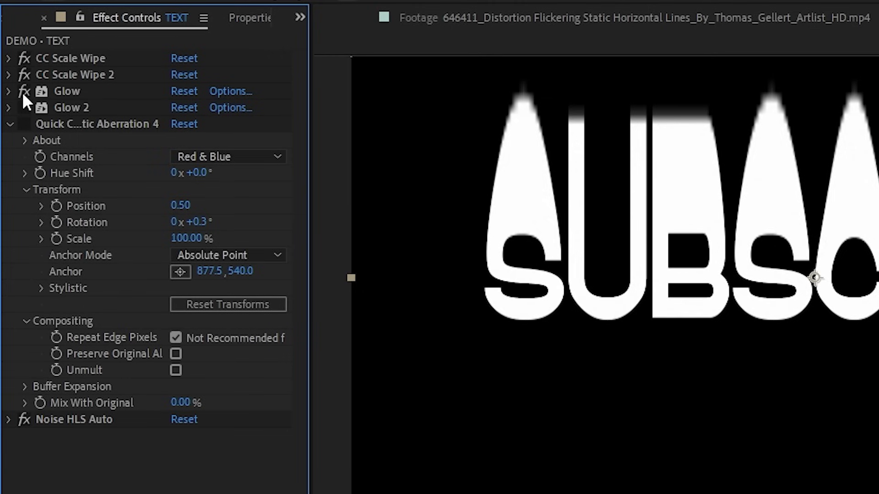
Step: Enable Glow and Glow 2 on TEXT, then select Quick Chromatic Aberration 4
left_click(23, 91)
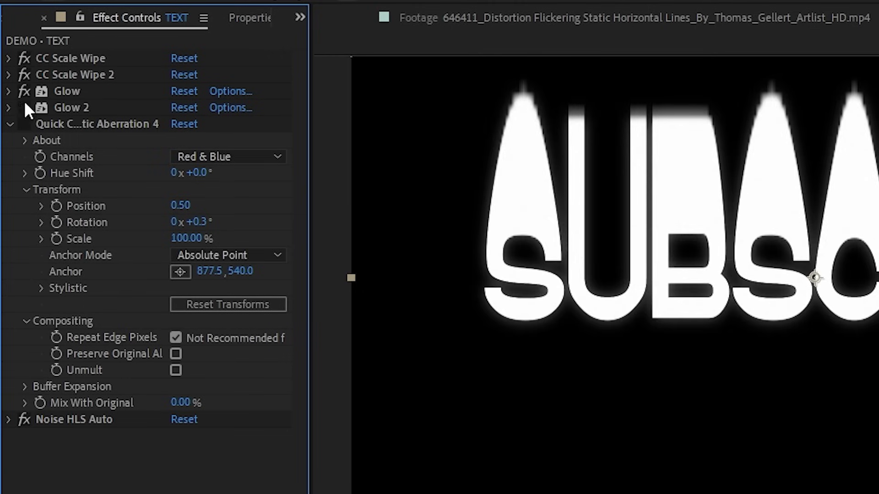
left_click(25, 106)
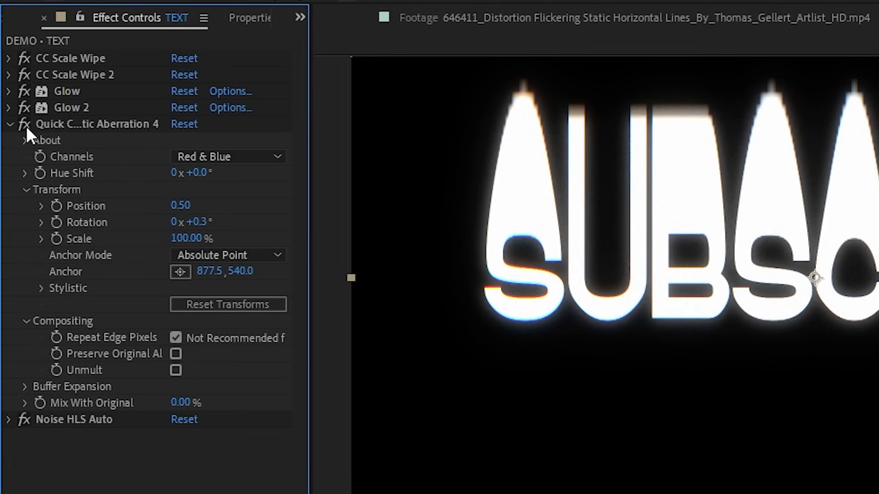
left_click(42, 126)
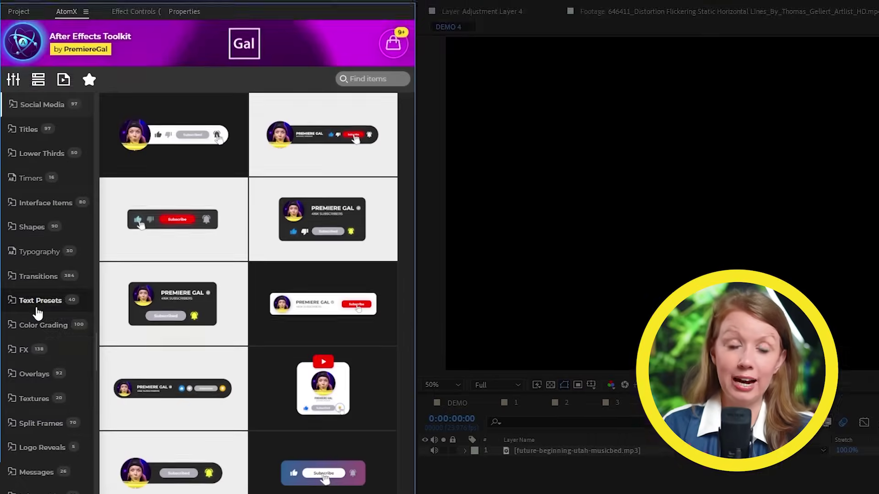
Step: Browse the Audio Visualizers templates, previewing the circle and line waveform designs
left_click(37, 408)
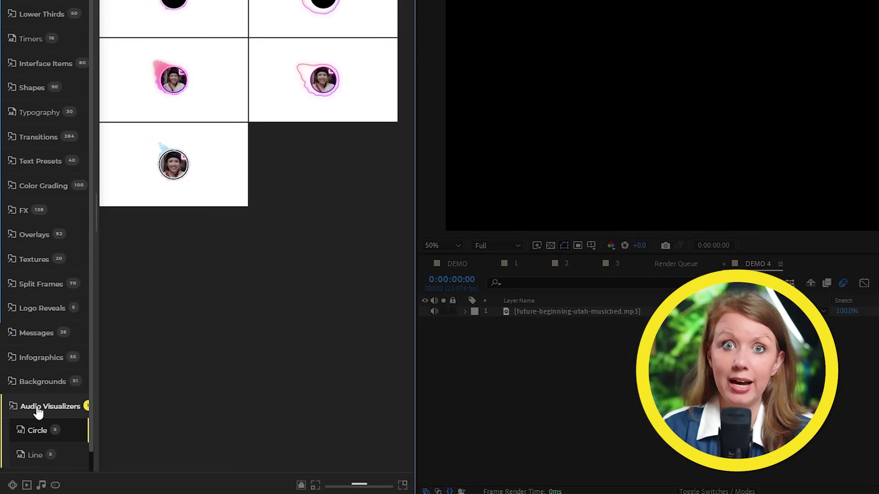
mouse_move(186, 11)
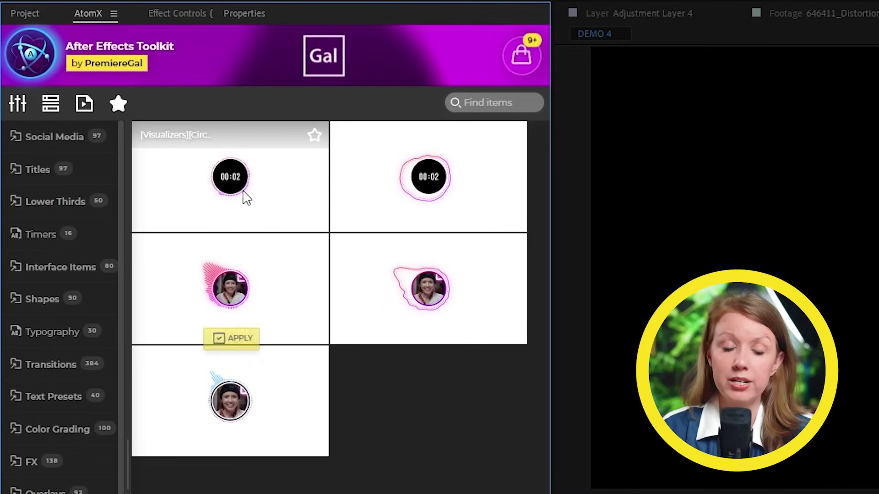
mouse_move(400, 185)
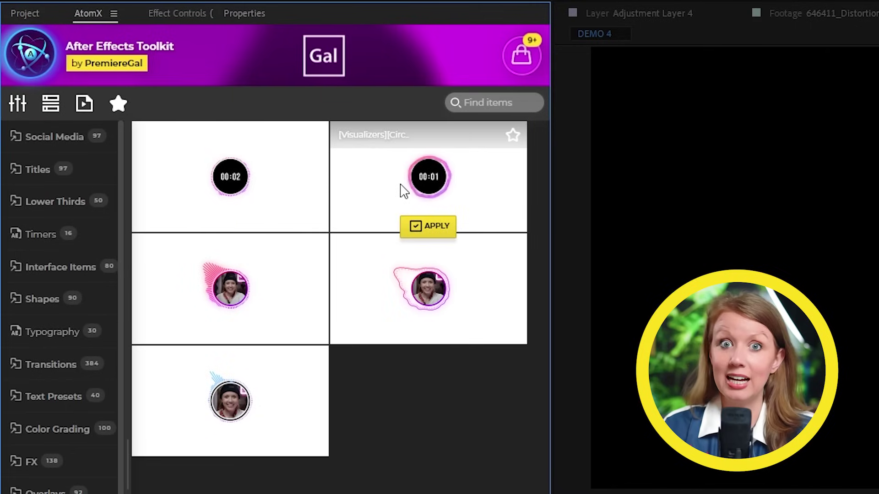
scroll(59, 302, "down", 1)
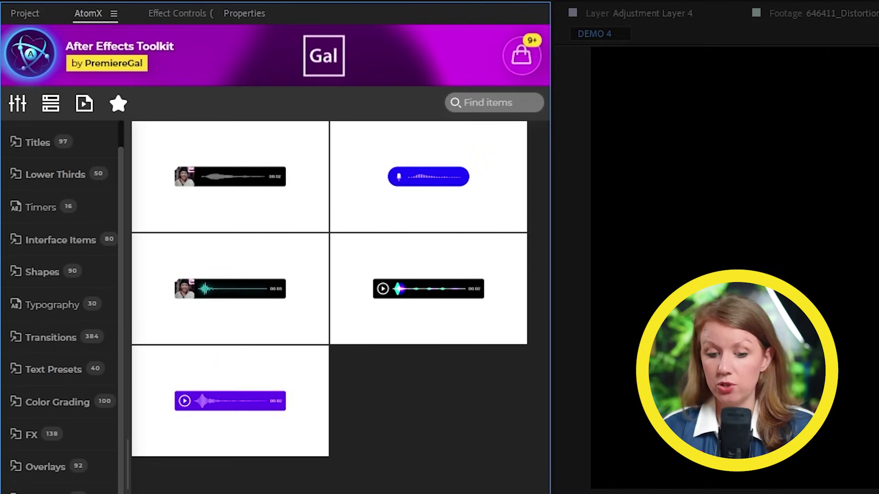
mouse_move(258, 221)
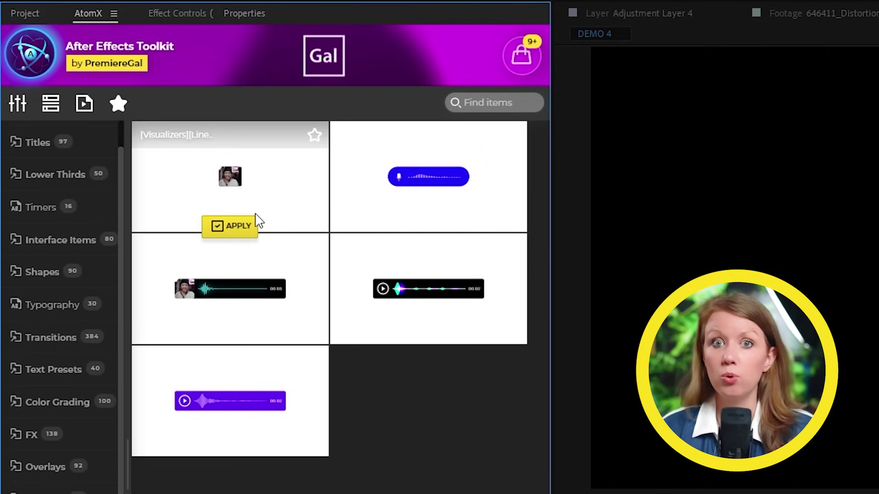
mouse_move(480, 199)
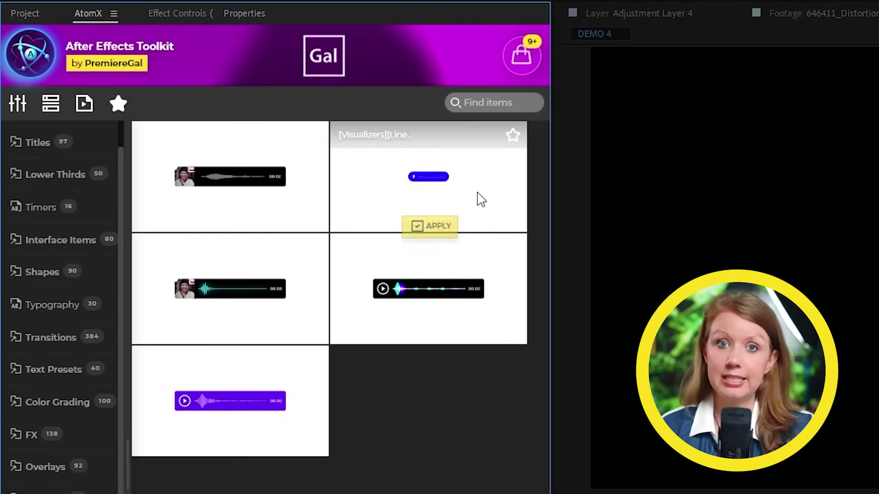
mouse_move(455, 284)
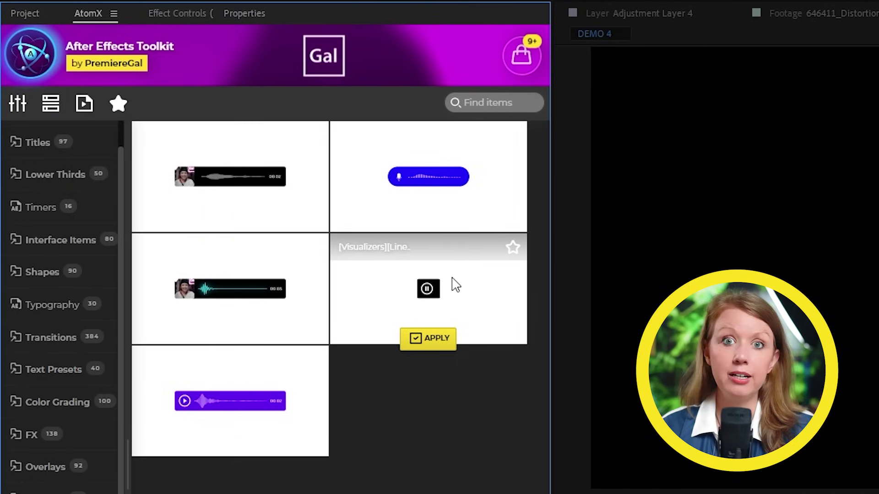